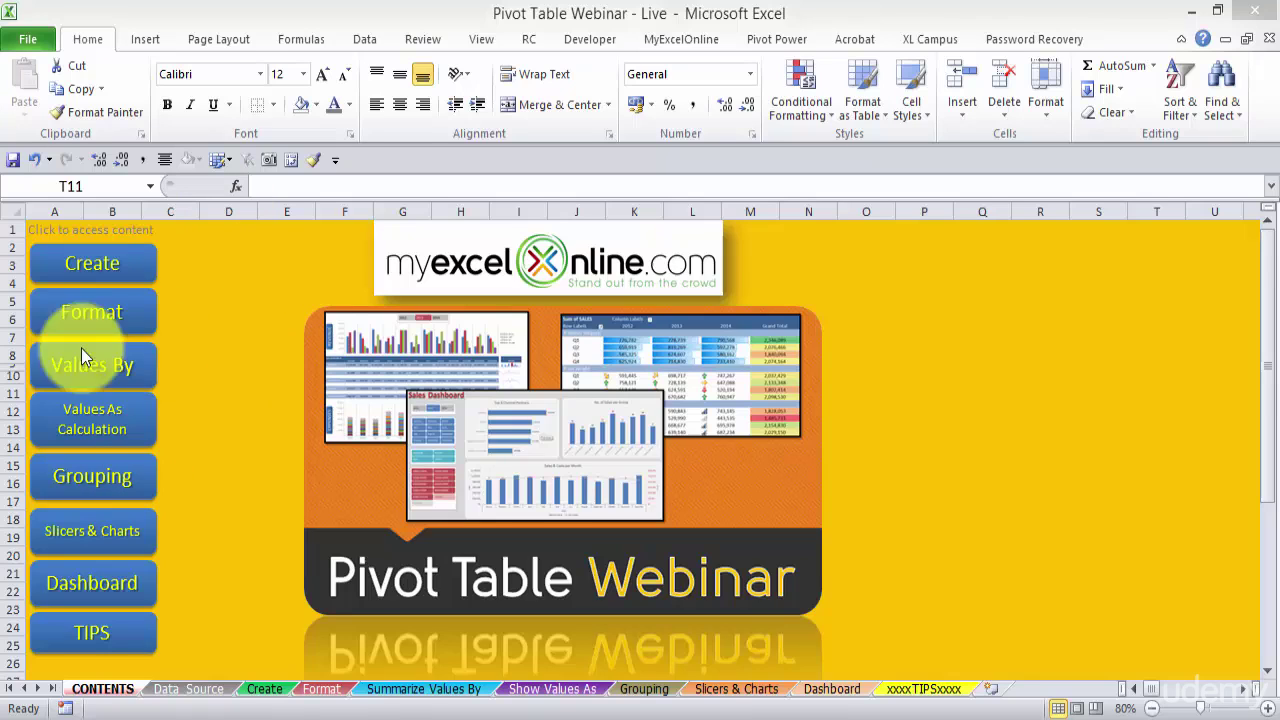
- Open the Data_Source sheet and look through its rows of sales records
click(205, 689)
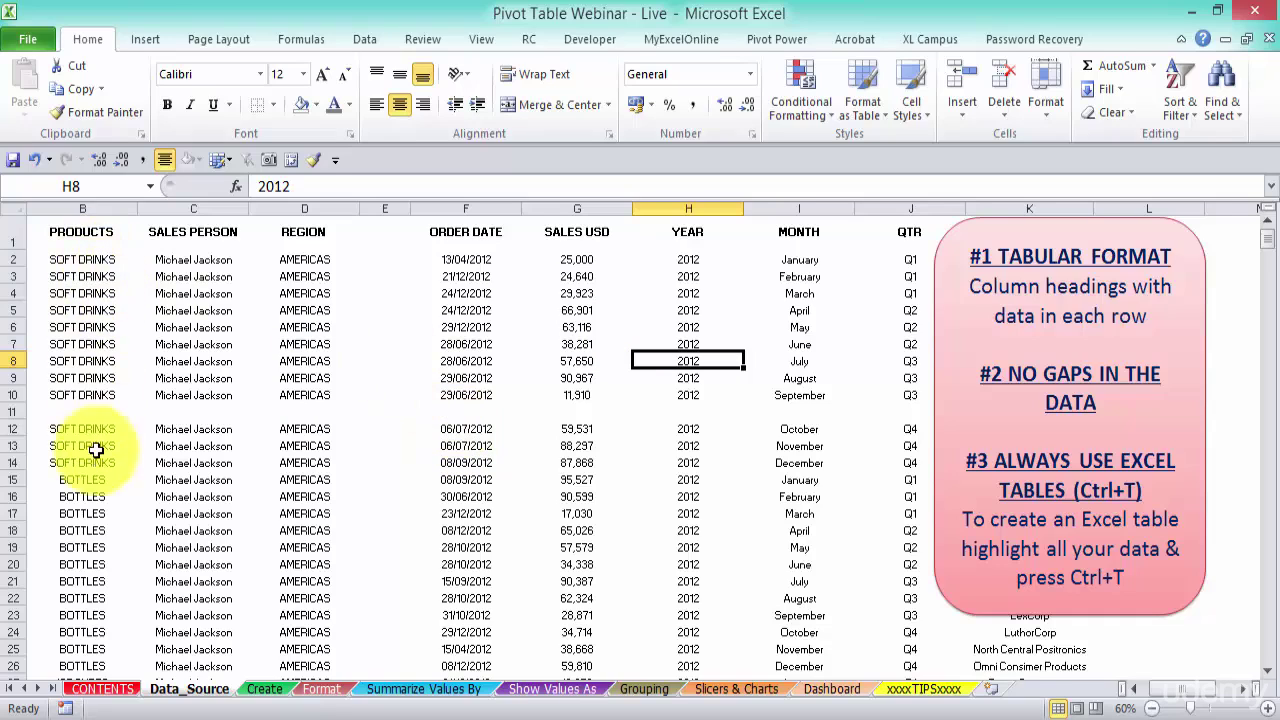
click(230, 343)
scroll(231, 345, down, 20)
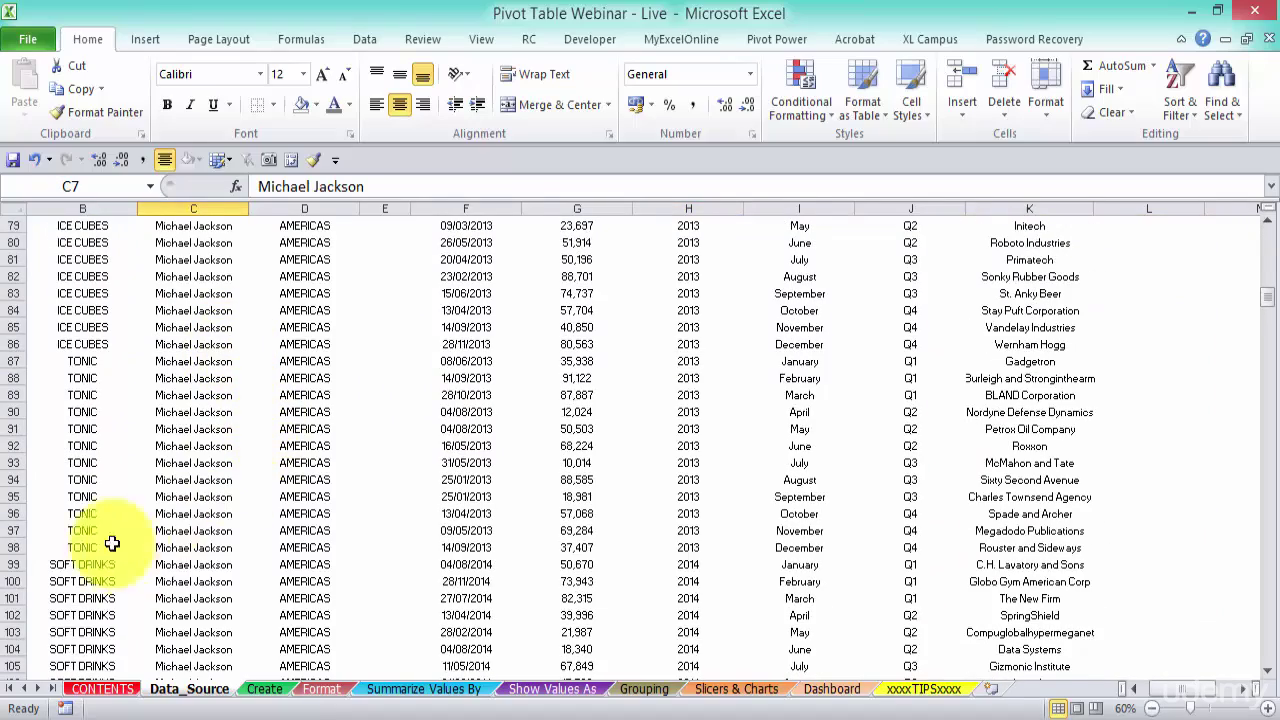
scroll(256, 477, up, 17)
scroll(256, 477, up, 9)
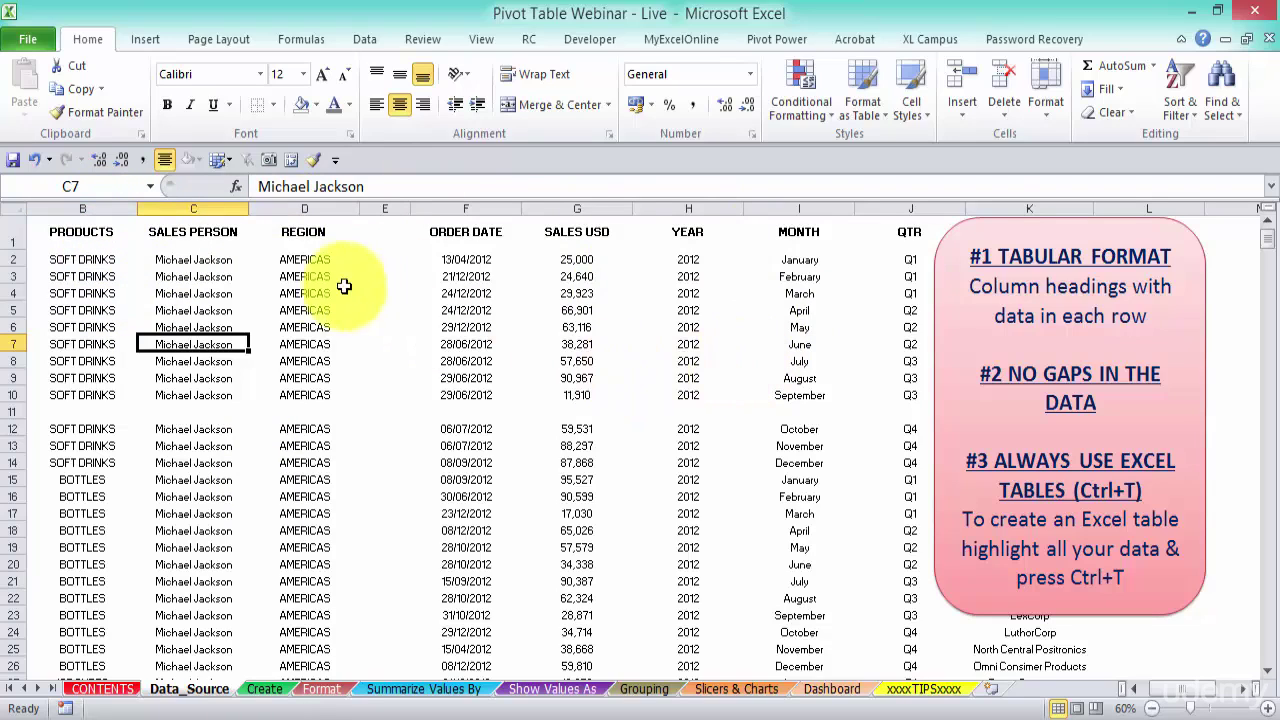
- Examine the PRODUCTS heading and the entries below it, checking that the records follow a tabular format down the sheet
click(108, 232)
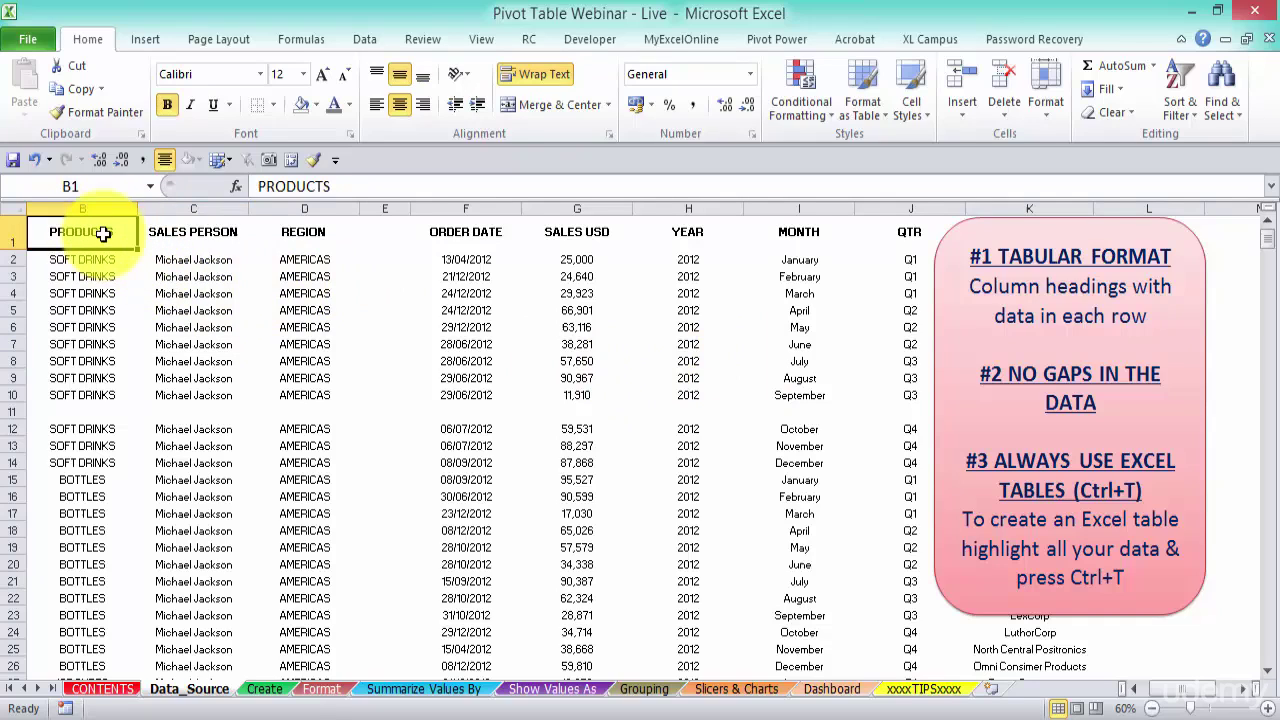
drag(100, 264, 95, 527)
click(93, 527)
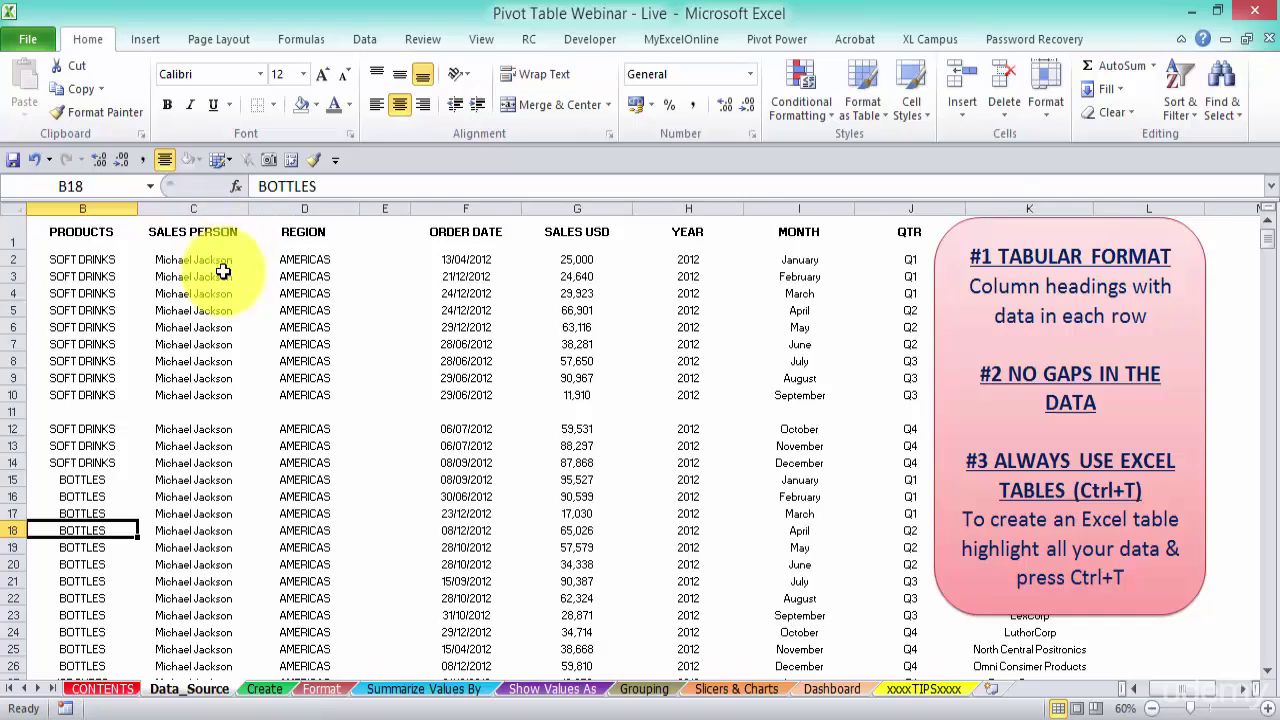
scroll(212, 340, down, 10)
scroll(210, 360, down, 20)
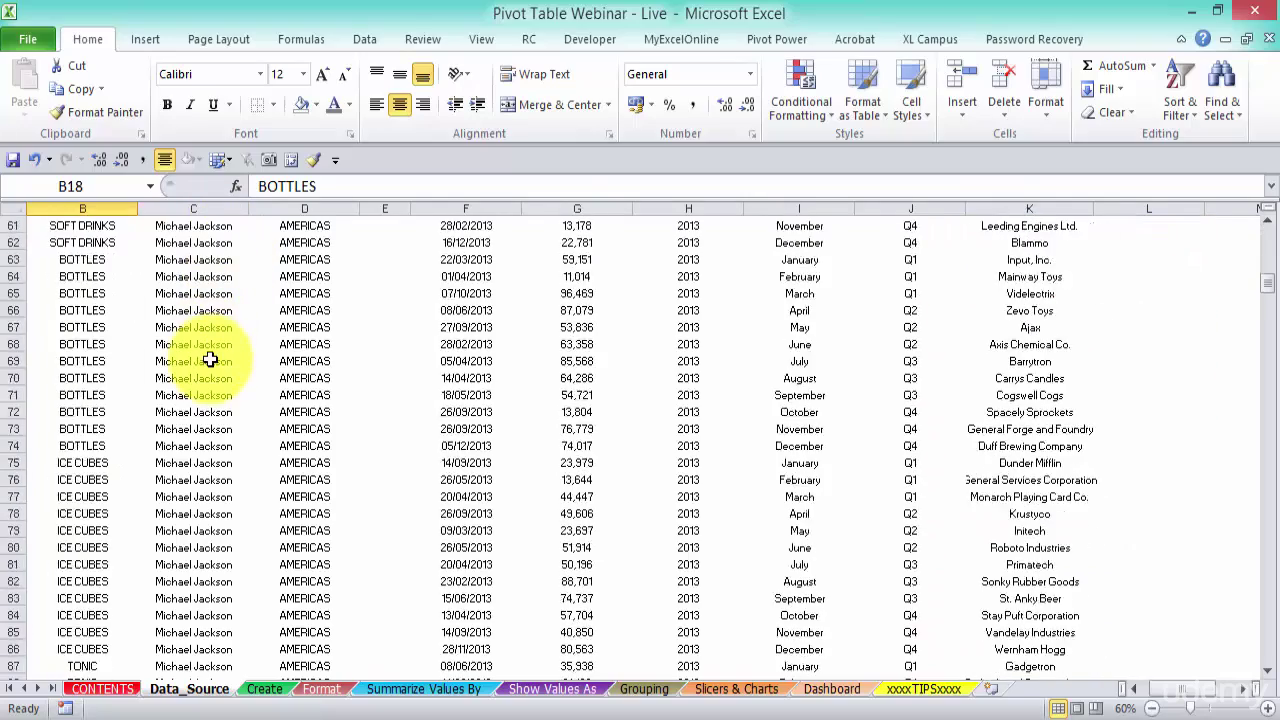
scroll(210, 360, up, 20)
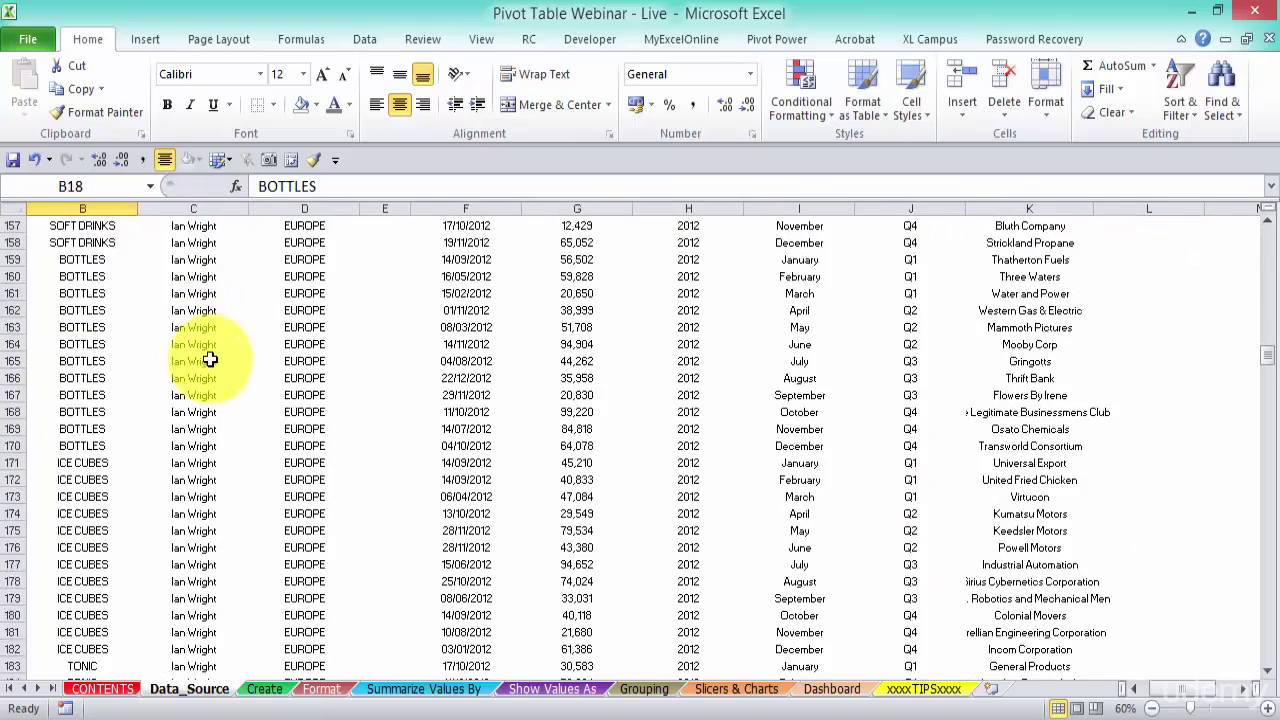
scroll(210, 360, up, 15)
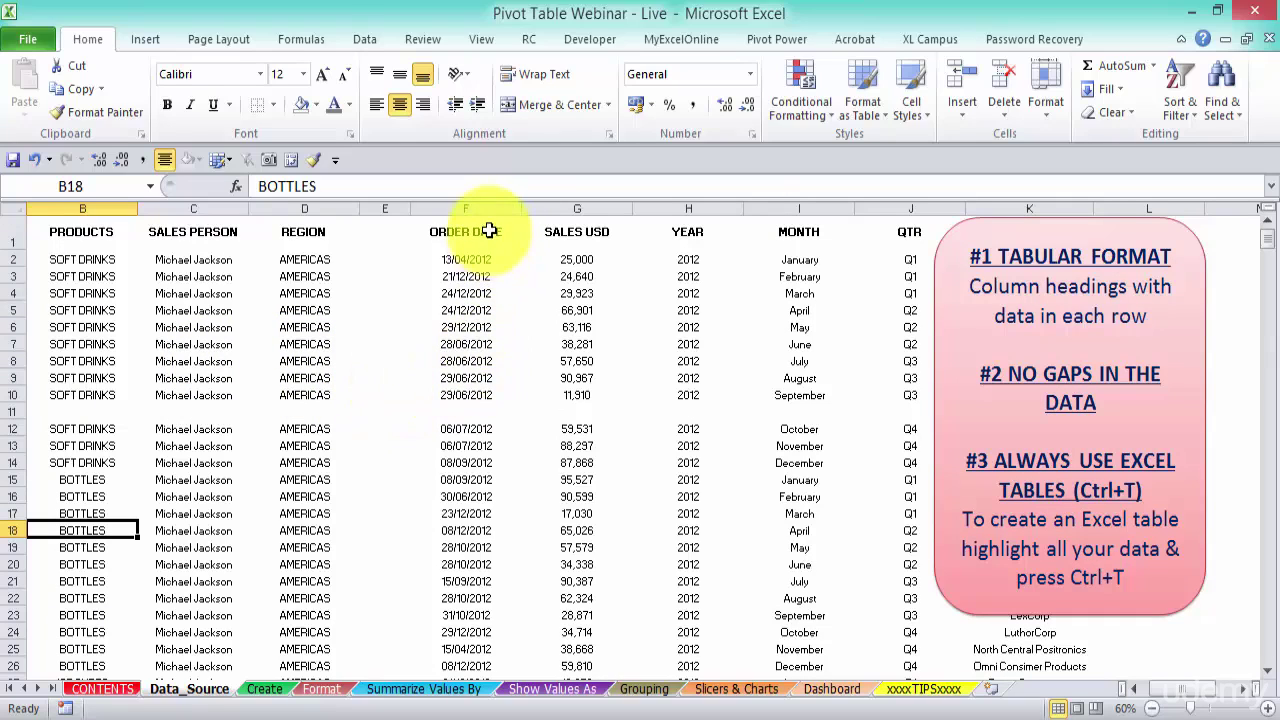
- Format the entire ORDER DATE column as Short Date
drag(477, 263, 490, 445)
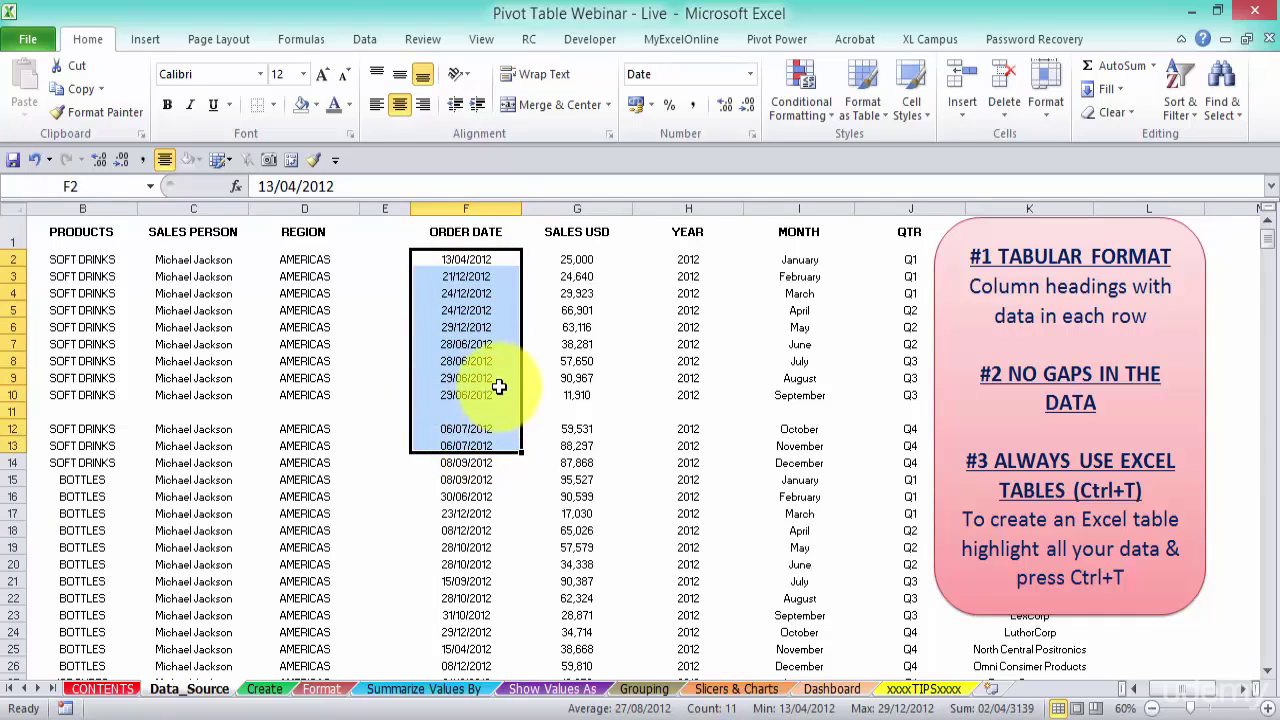
click(486, 203)
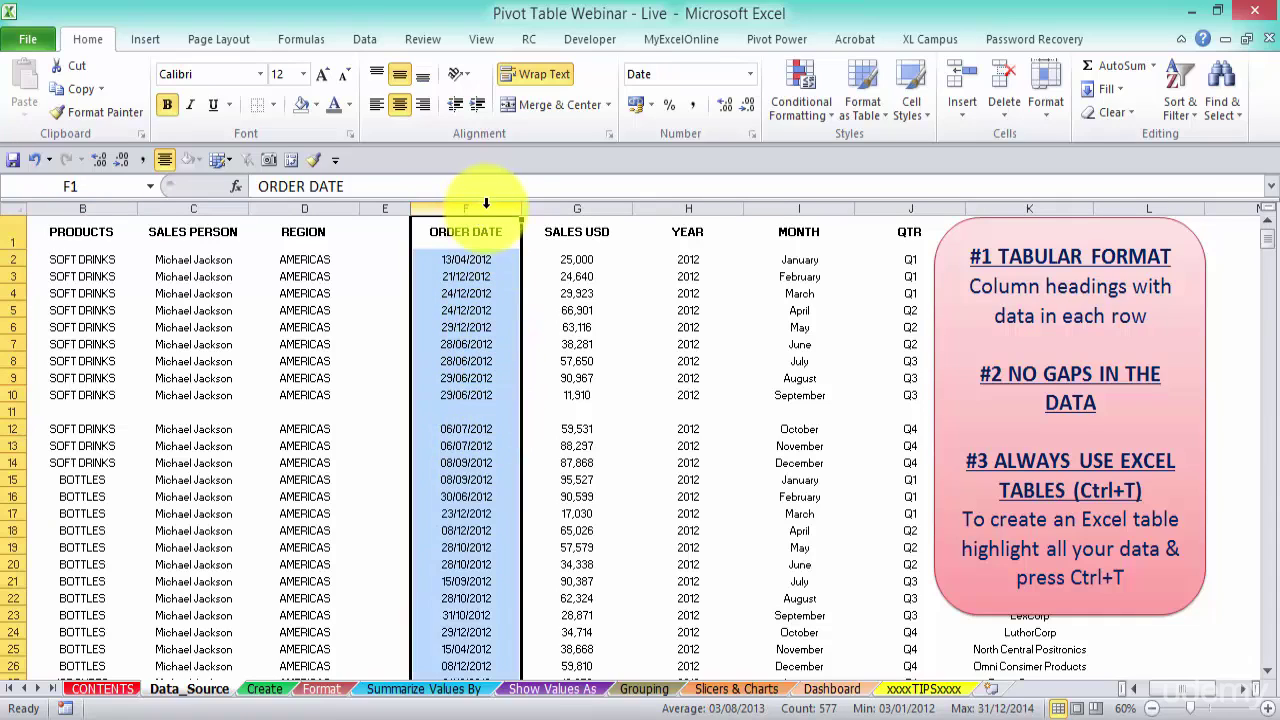
click(750, 74)
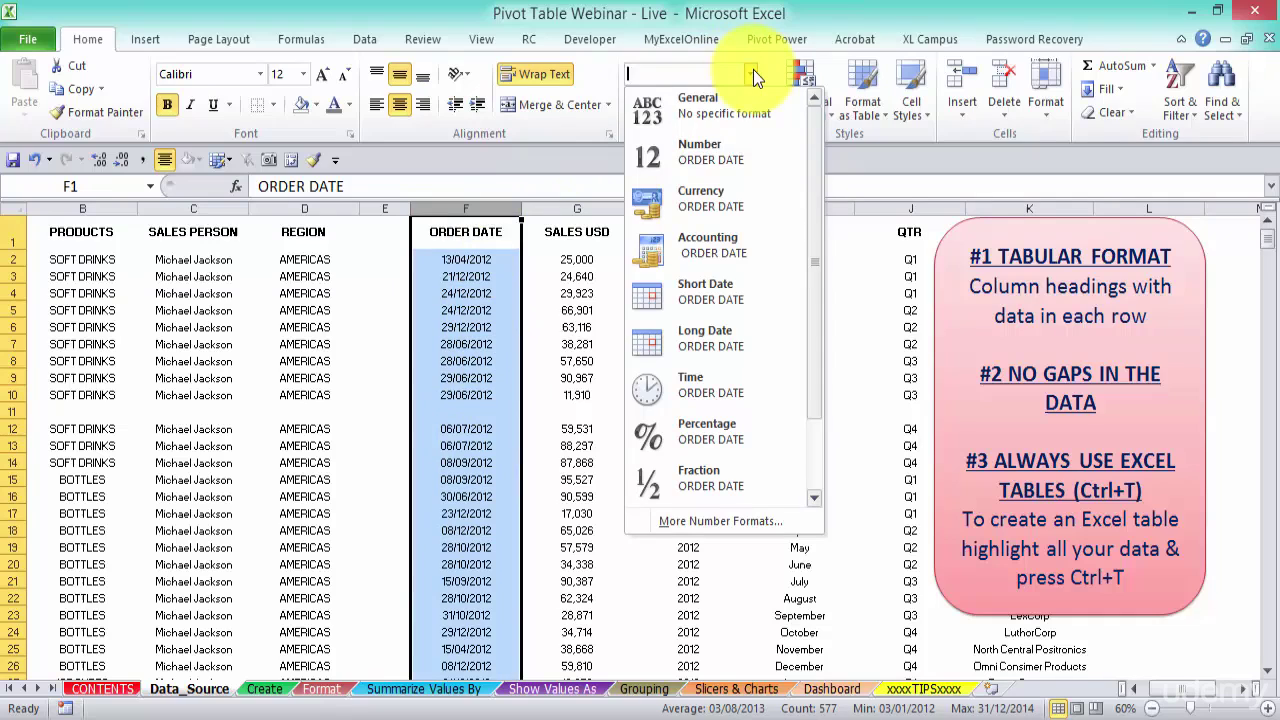
click(709, 289)
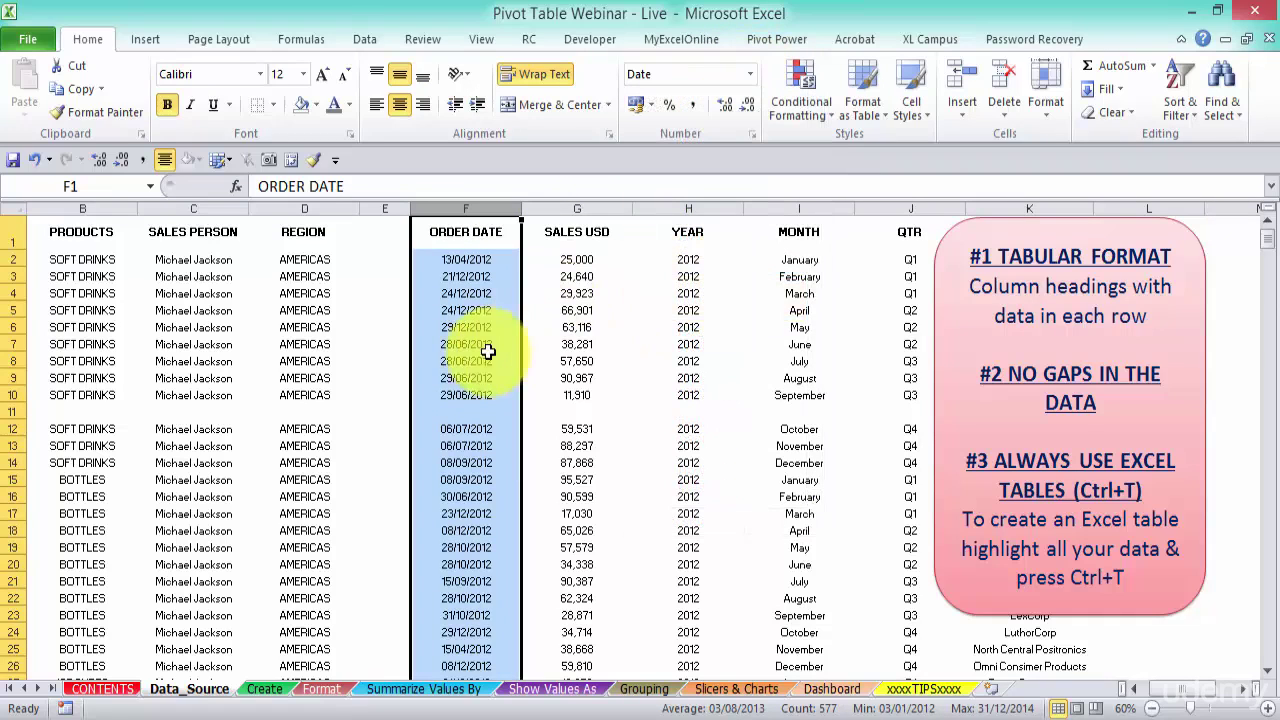
- Examine the SALES USD heading and check the number format of the values down that column
click(598, 238)
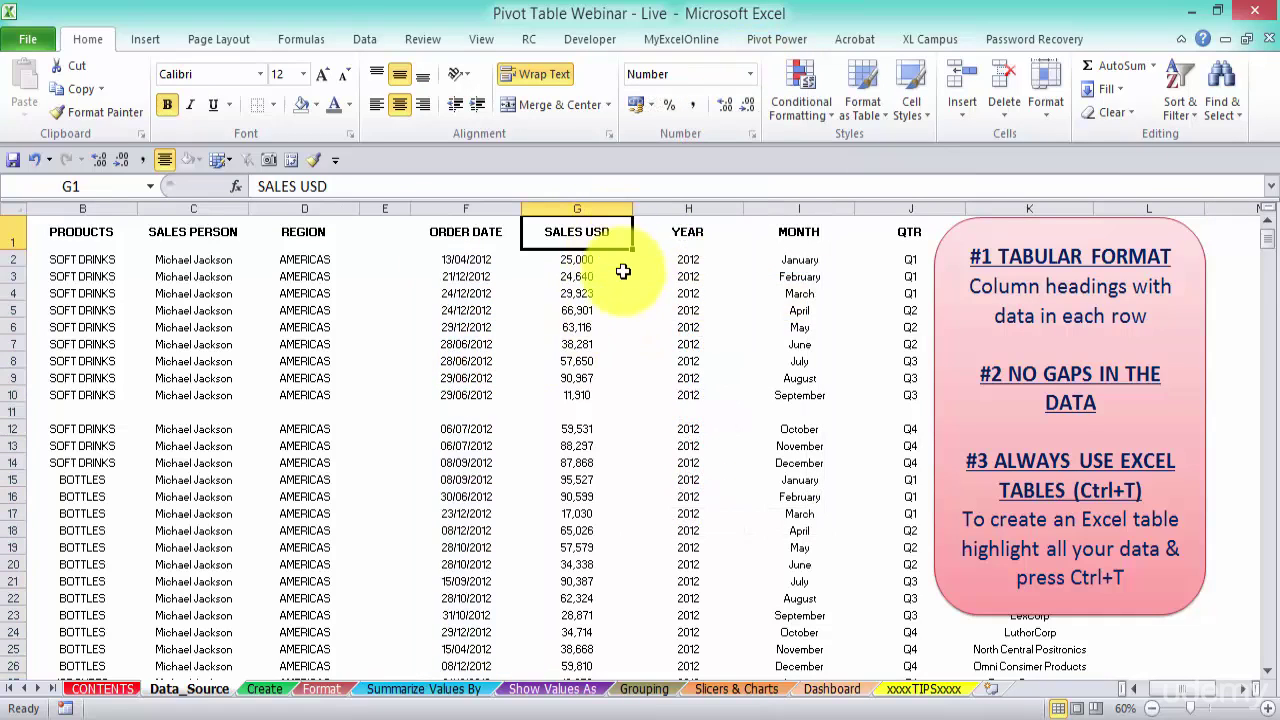
click(583, 262)
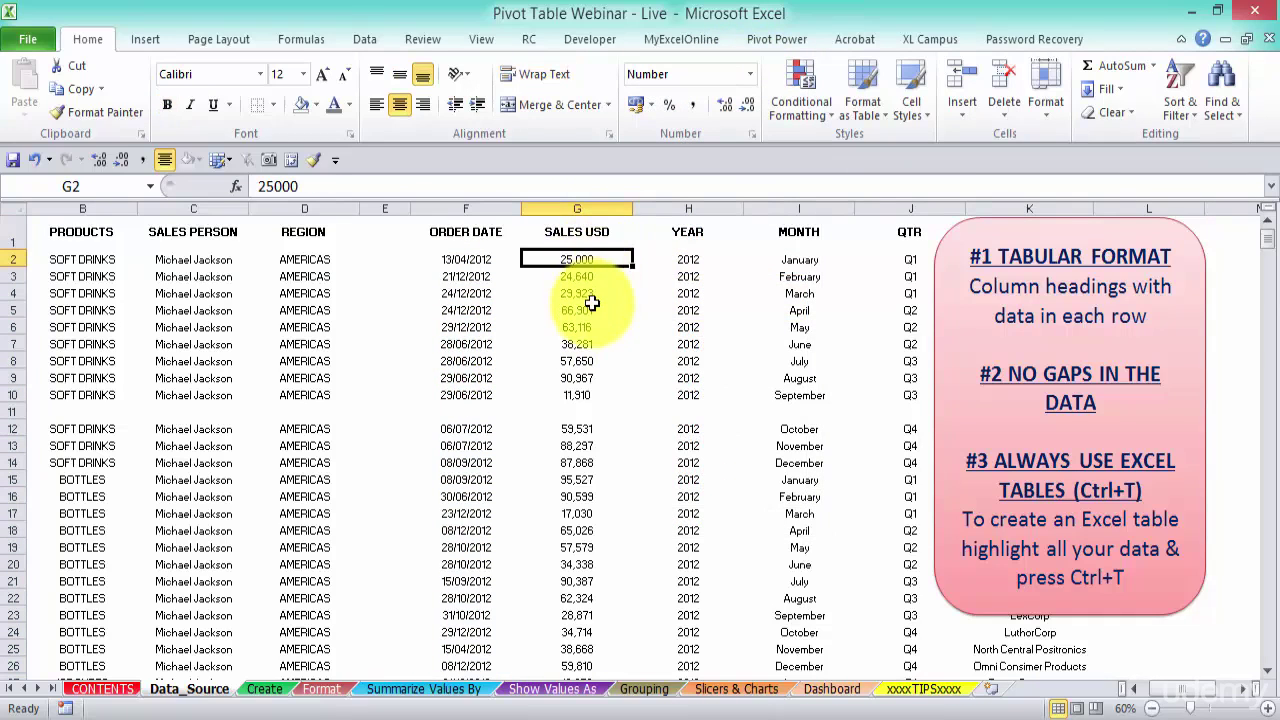
scroll(572, 440, down, 5)
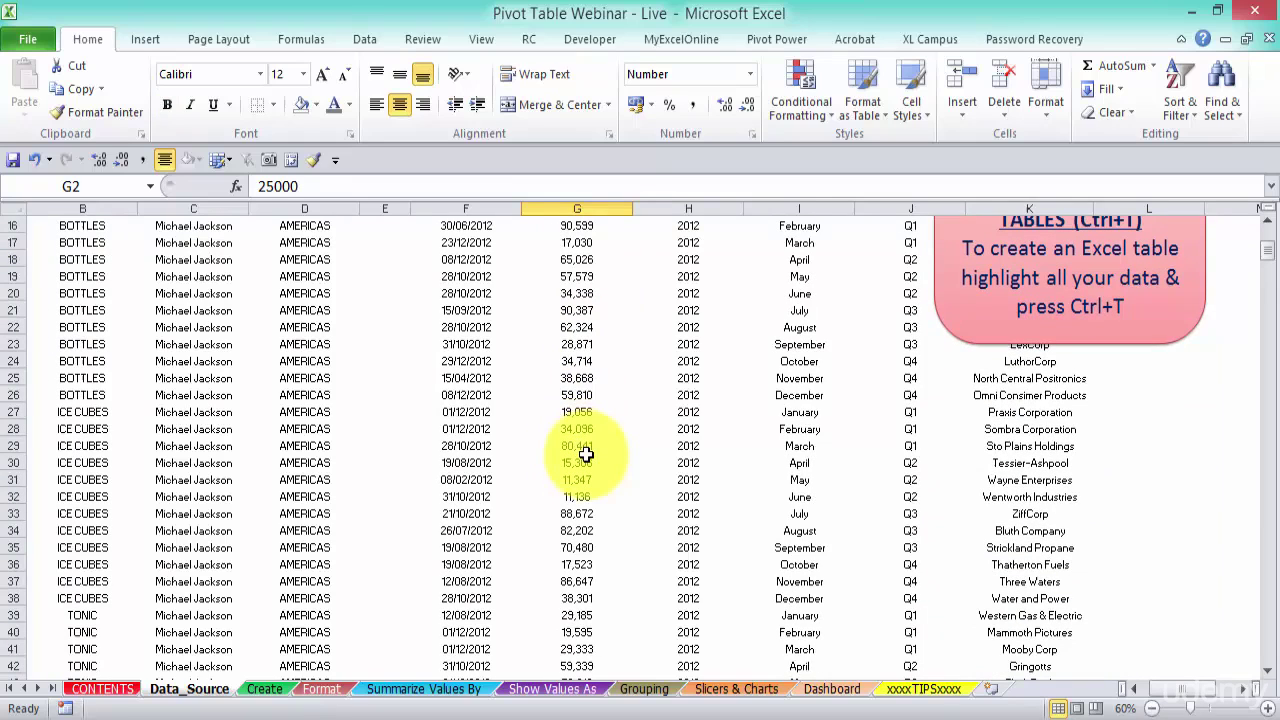
scroll(585, 454, up, 5)
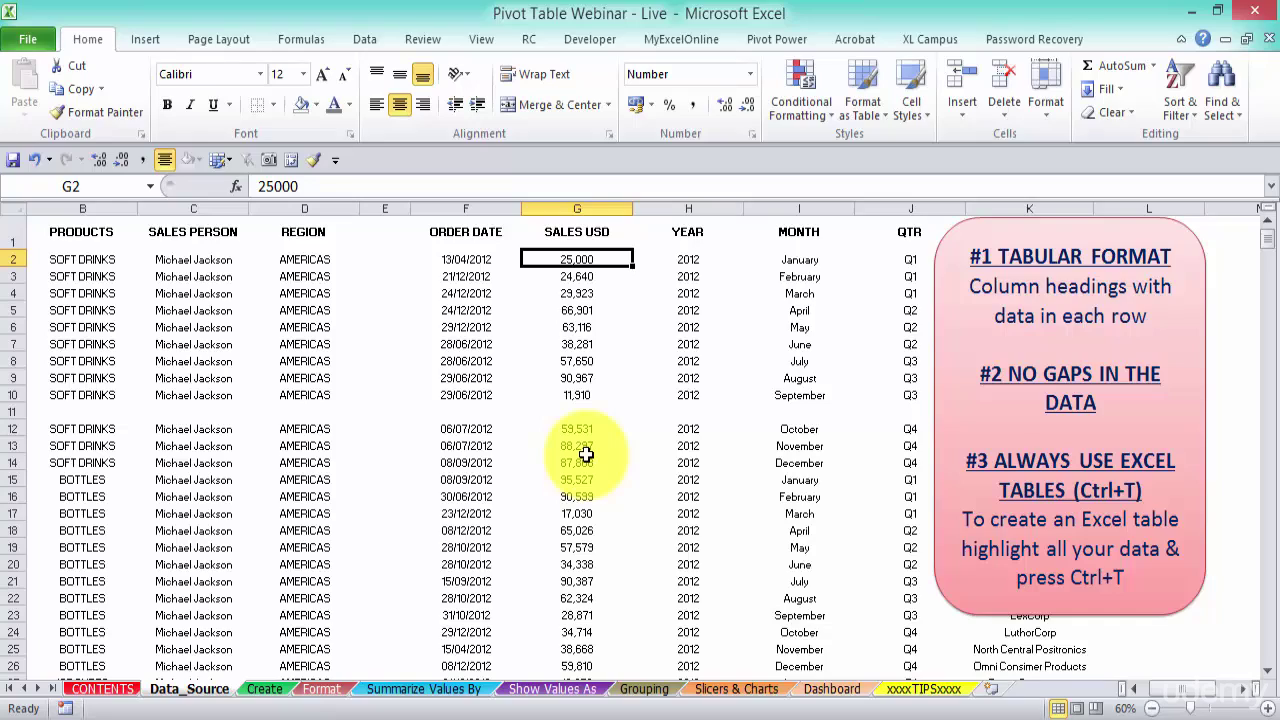
- Delete the empty column E between REGION and ORDER DATE
click(384, 208)
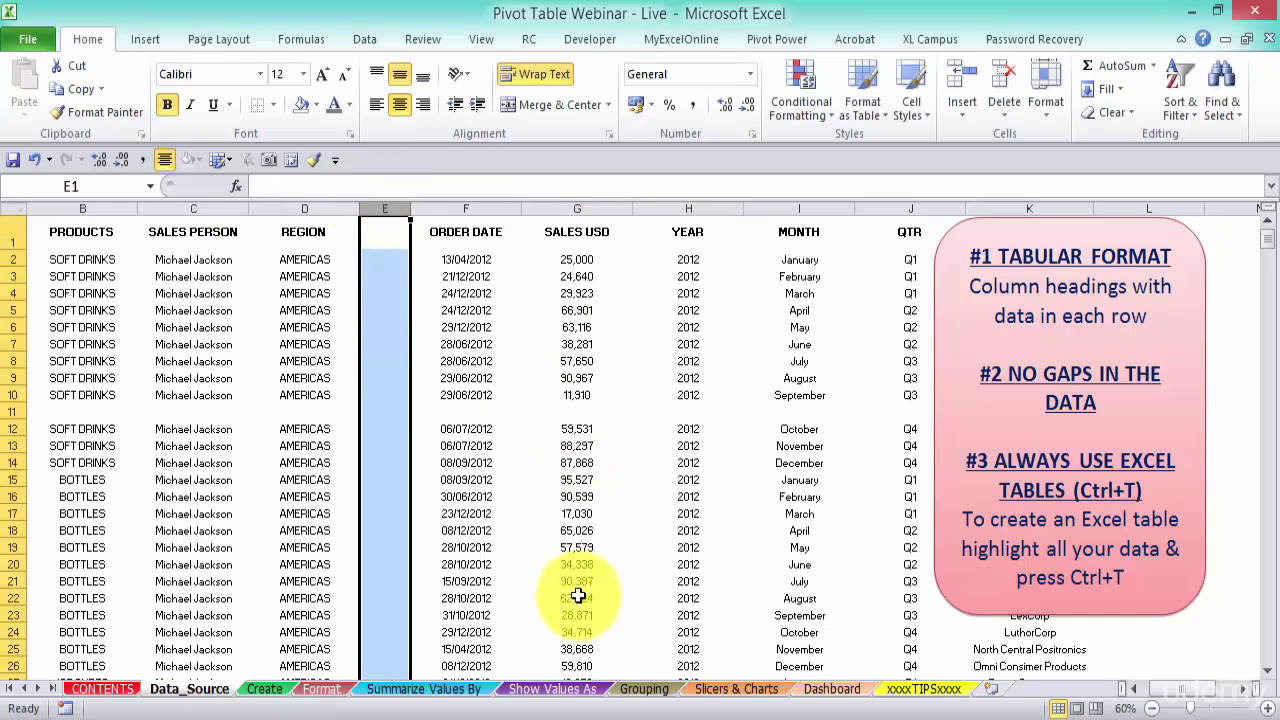
drag(1262, 240, 1229, 214)
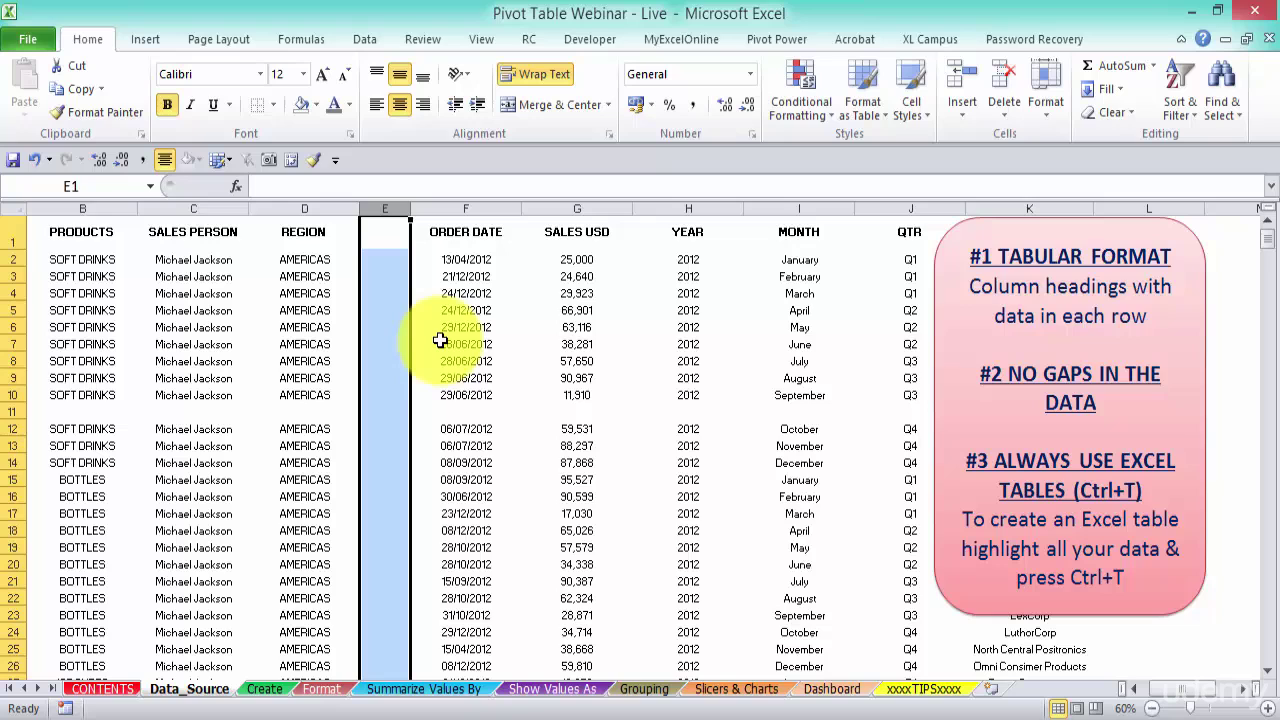
right_click(393, 207)
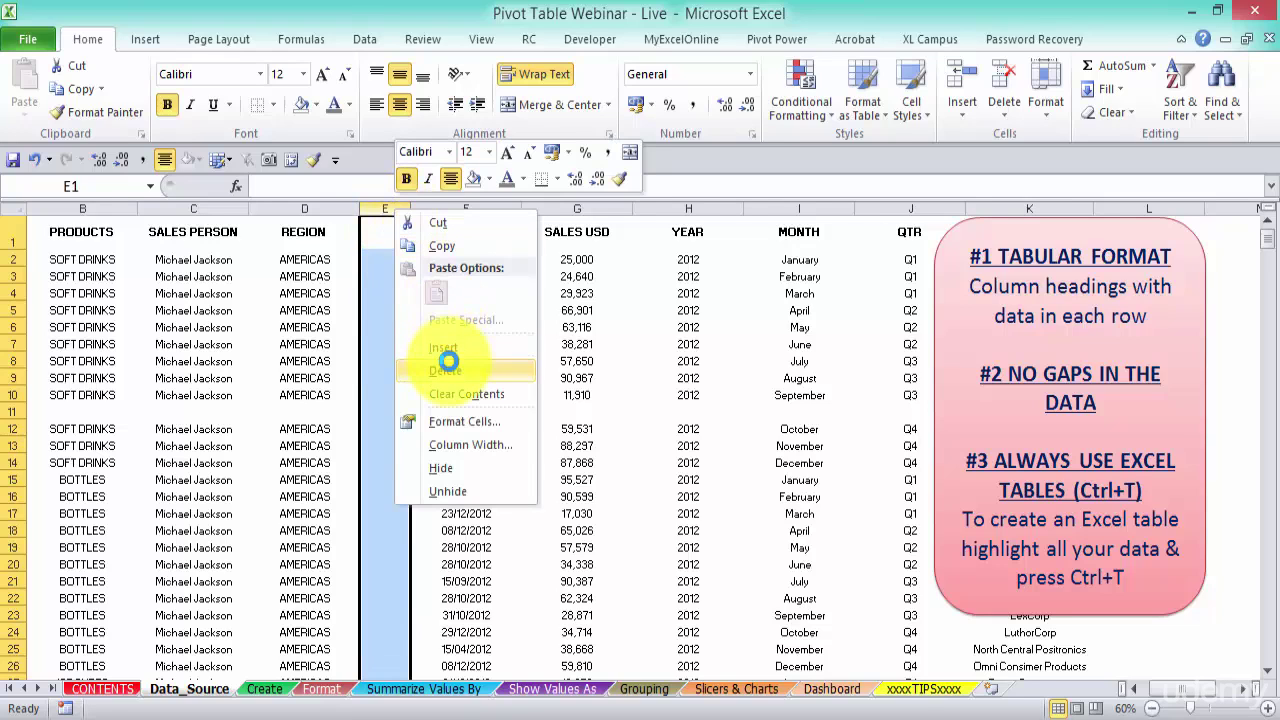
click(447, 364)
click(448, 361)
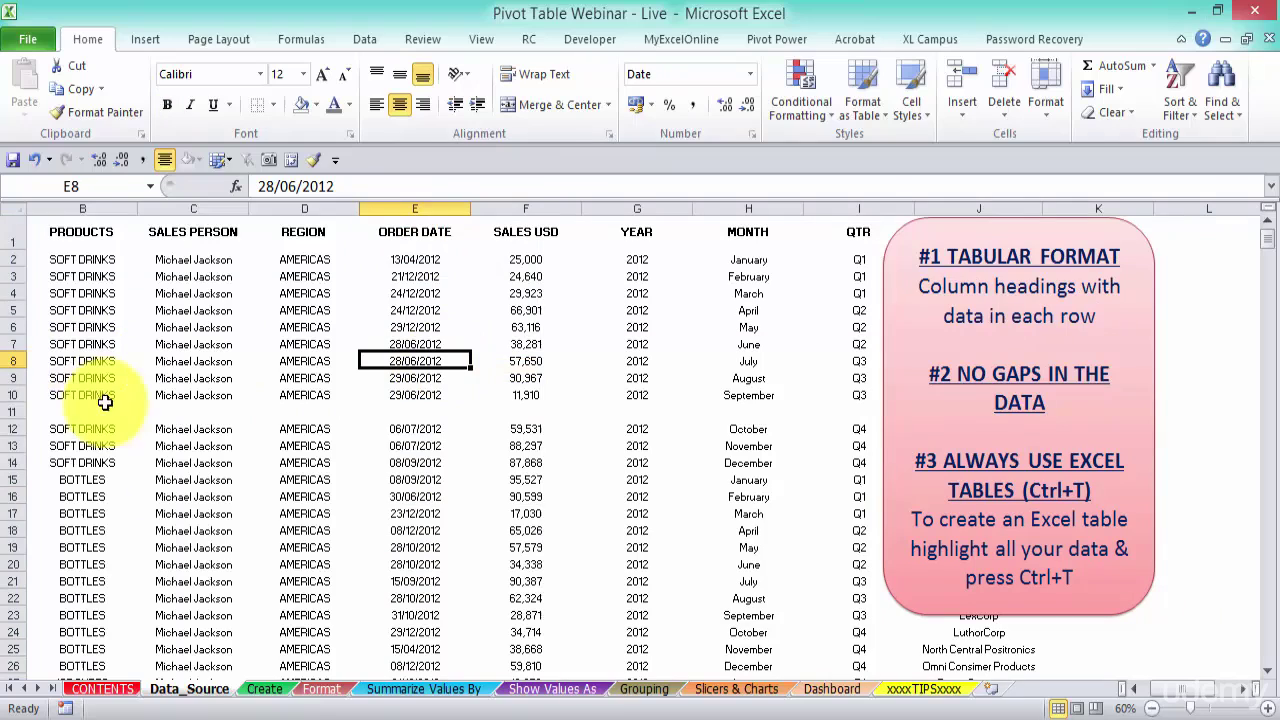
- Delete the blank row 11 from the sales data
click(9, 412)
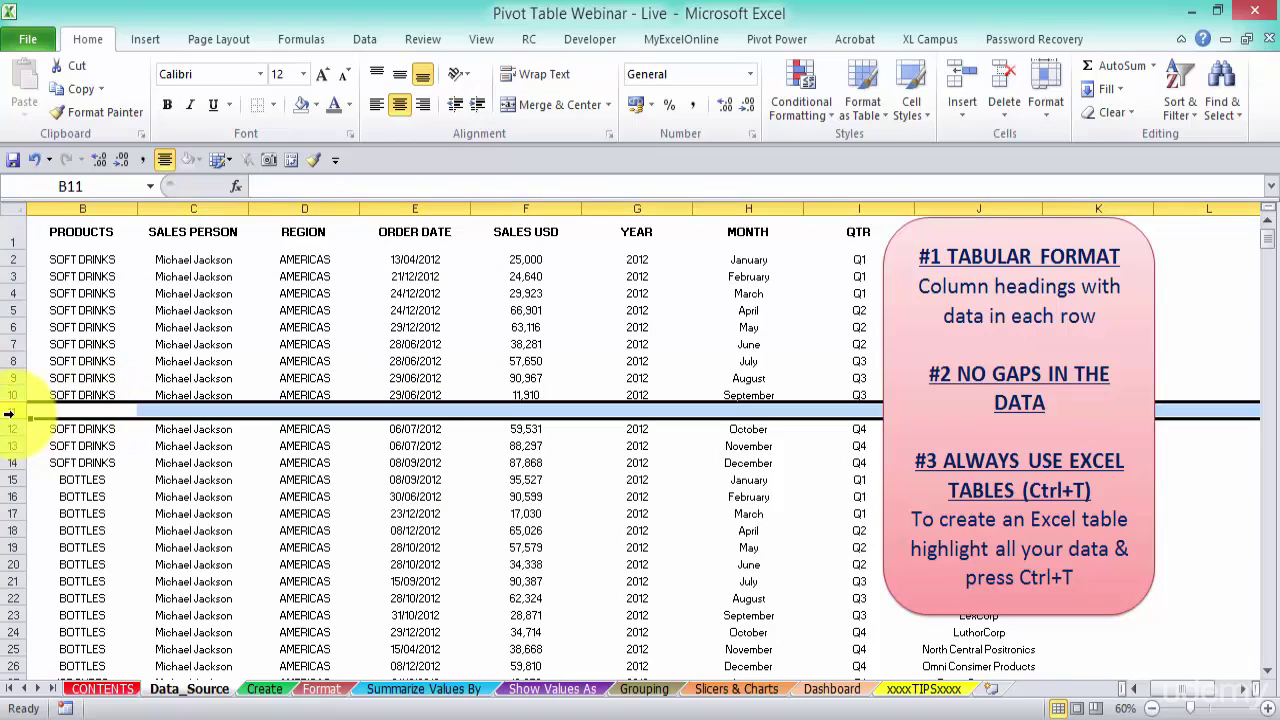
right_click(10, 413)
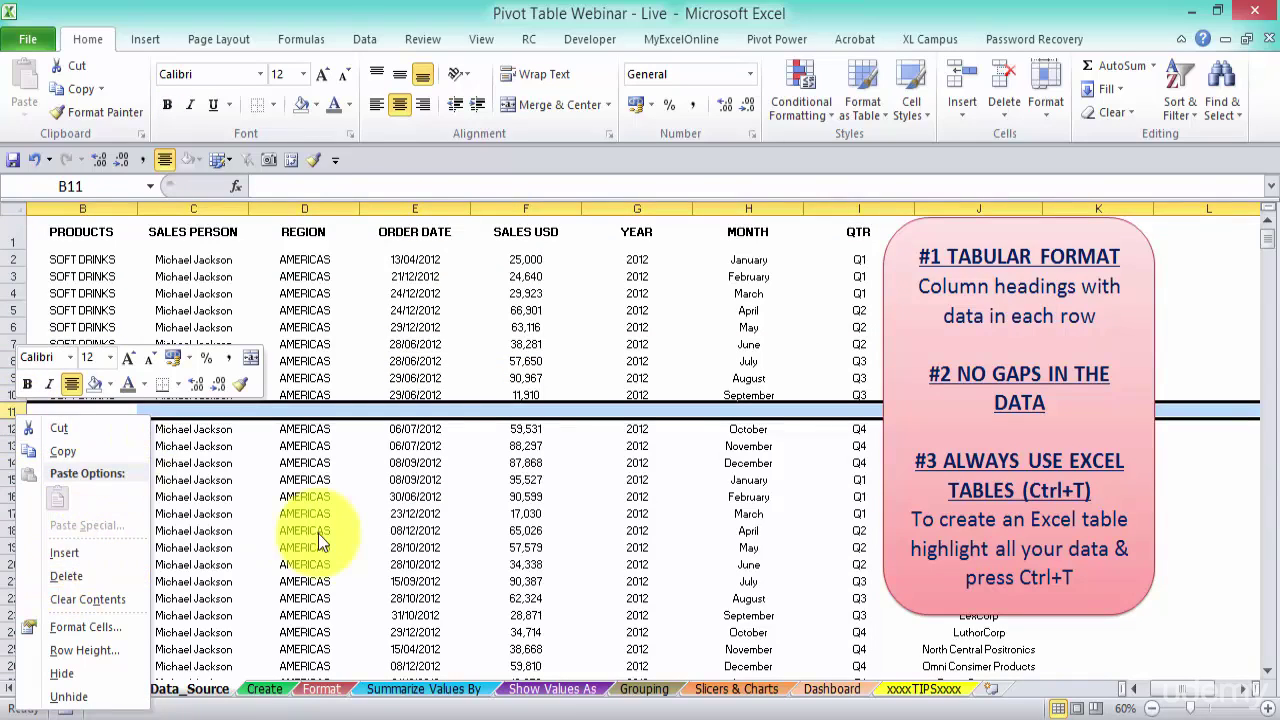
click(104, 575)
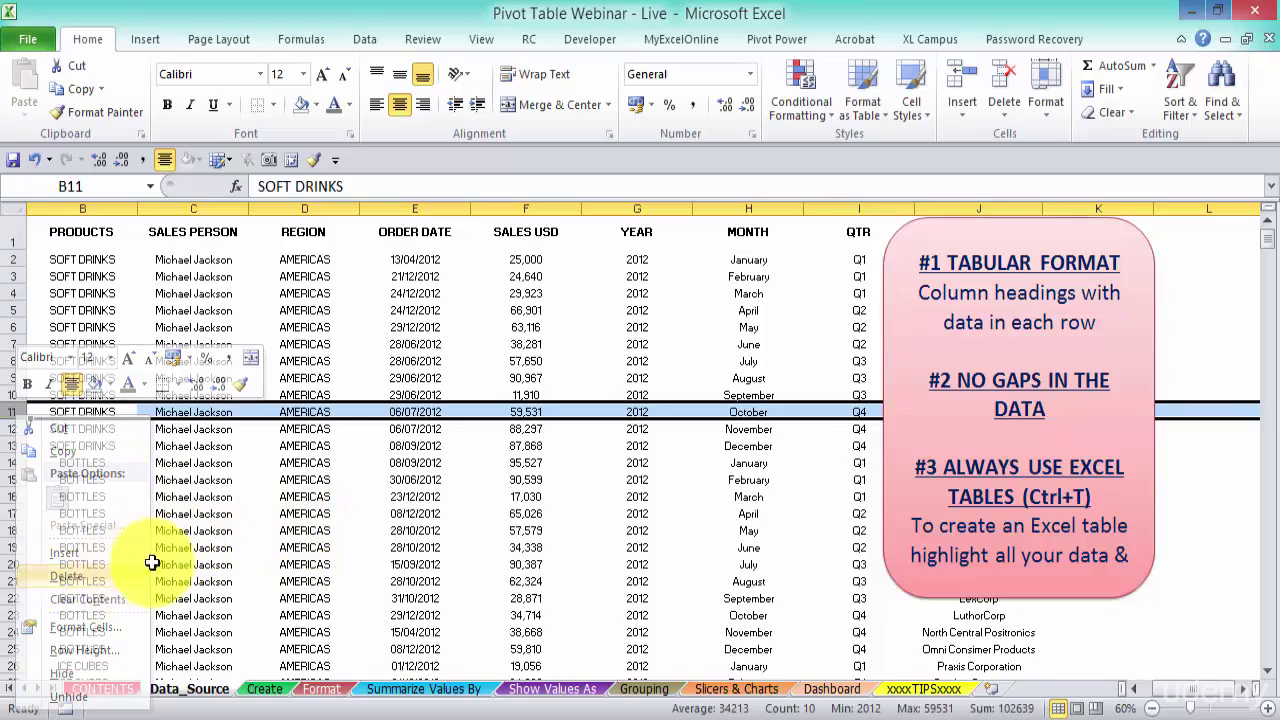
click(292, 540)
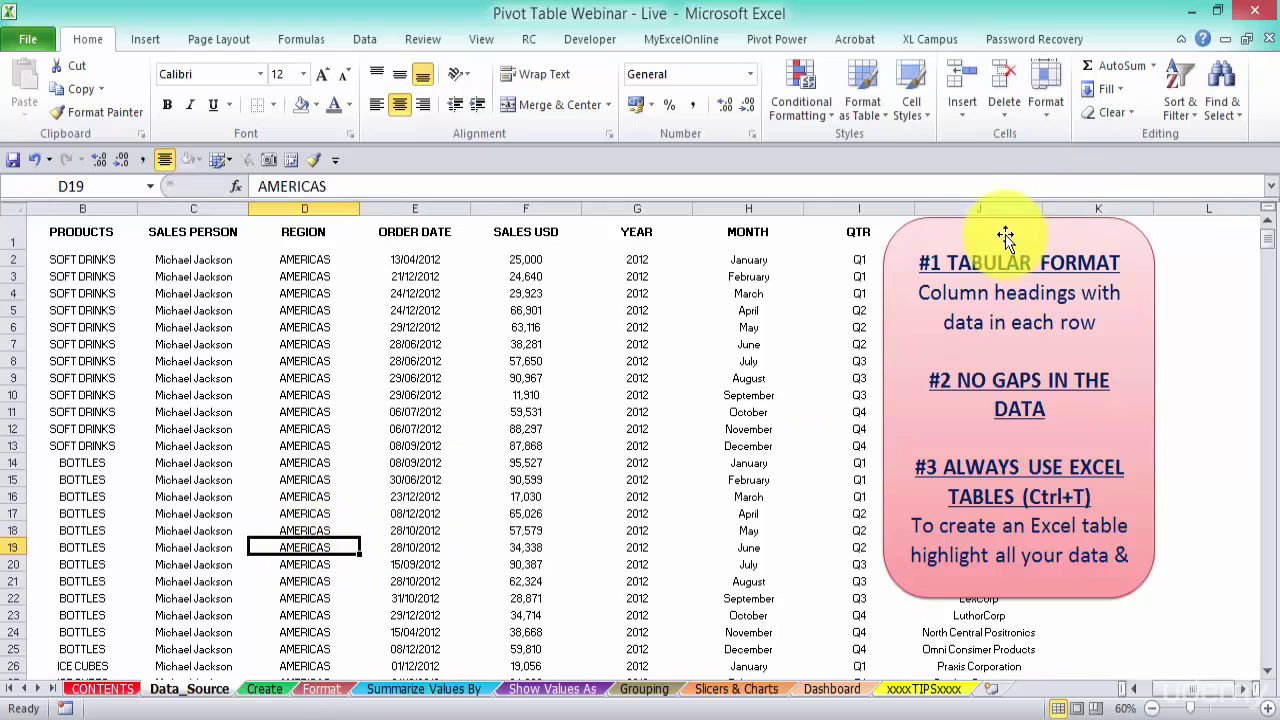
- Move the pink tips box away from the CHANNEL PARTNERS heading
mouse_move(1005, 235)
mouse_down()
mouse_move(1043, 257)
mouse_move(1087, 259)
mouse_up()
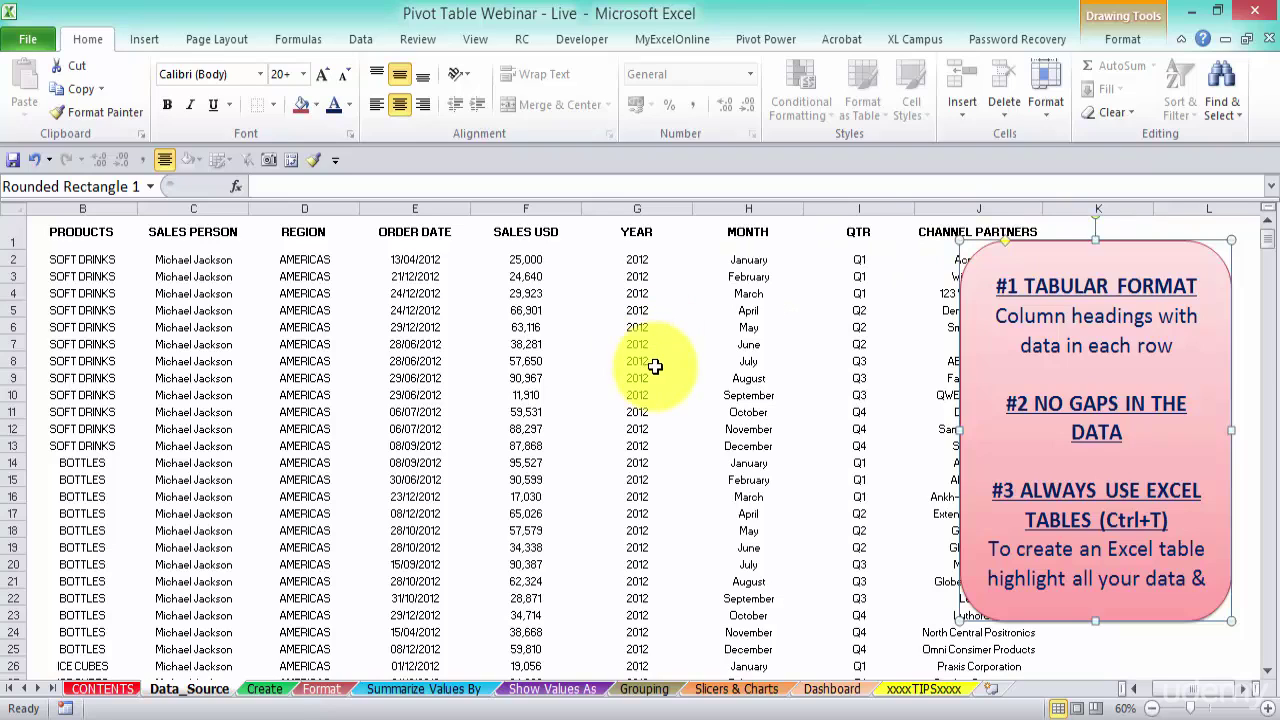
- Convert the range A1:J577 into an Excel table with headers, leaving the Total row out
click(411, 304)
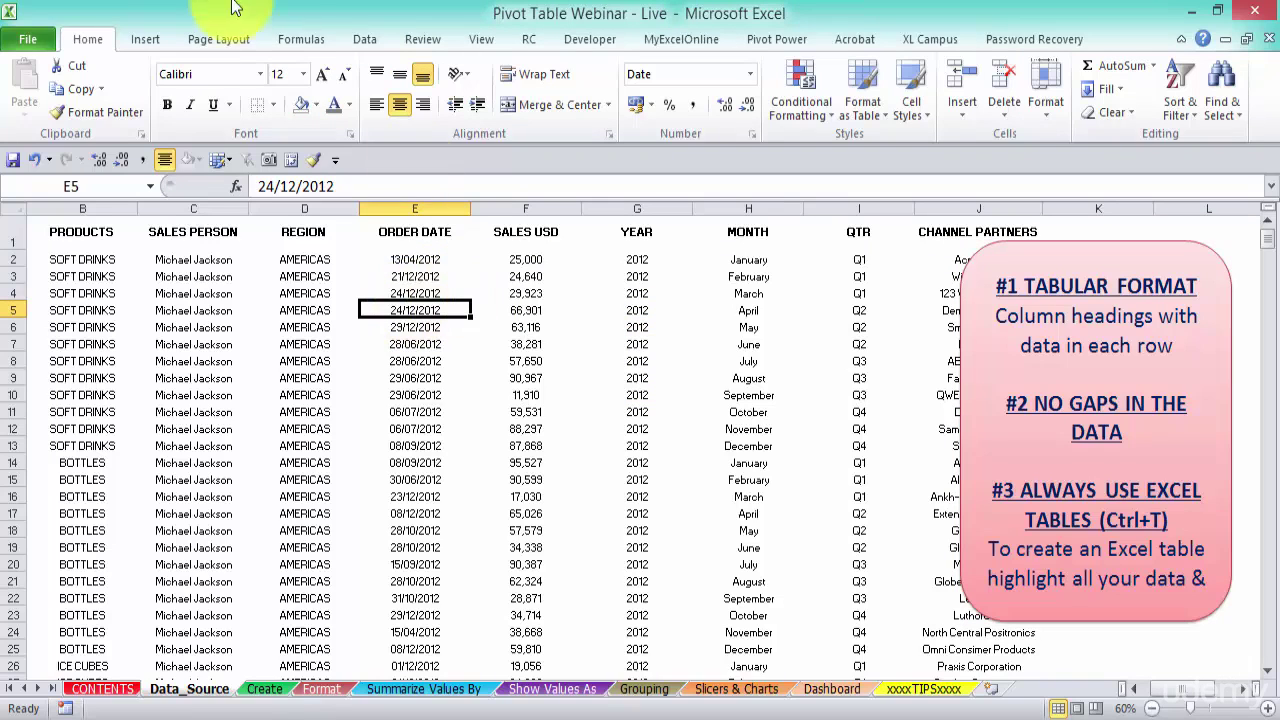
click(142, 40)
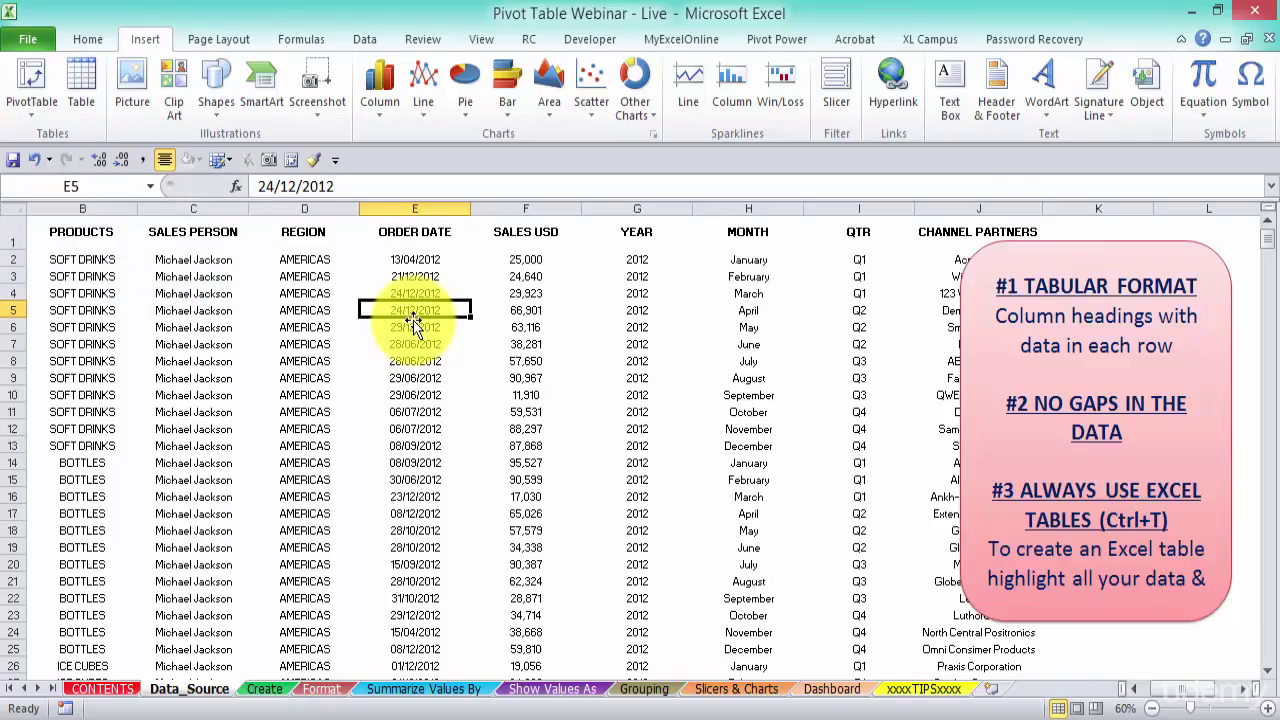
key(ctrl+t)
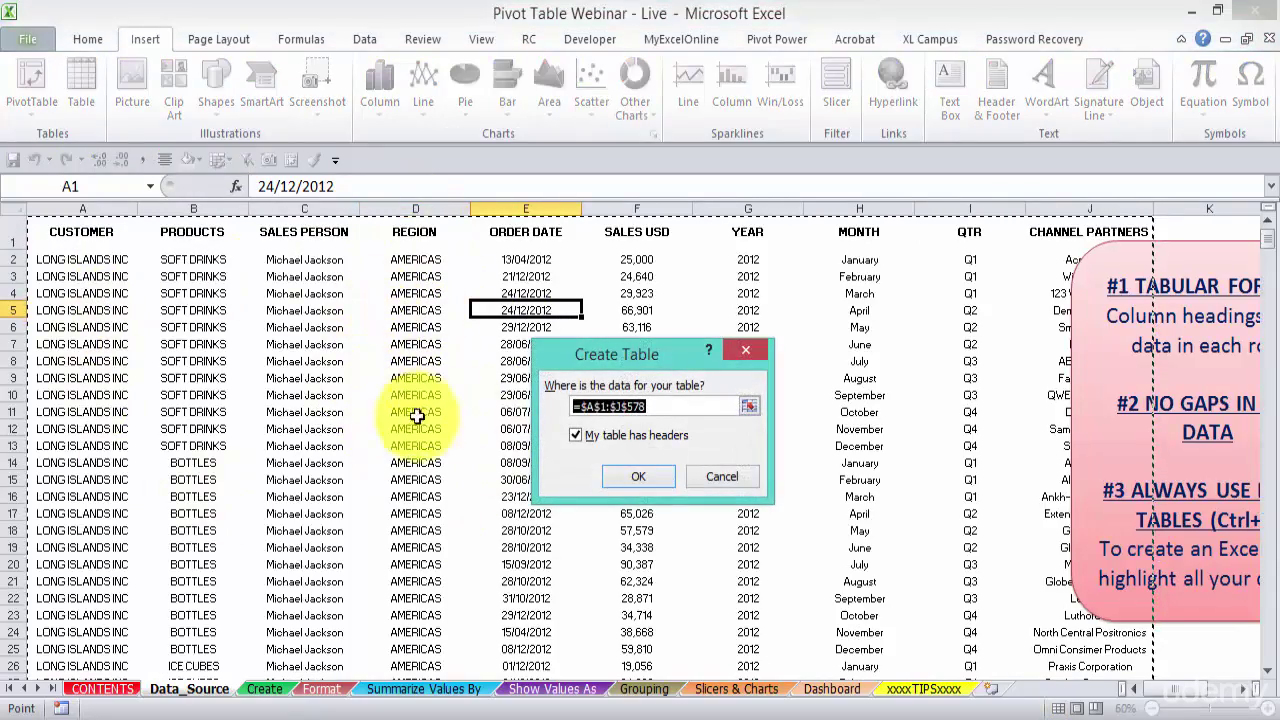
drag(1267, 240, 1268, 672)
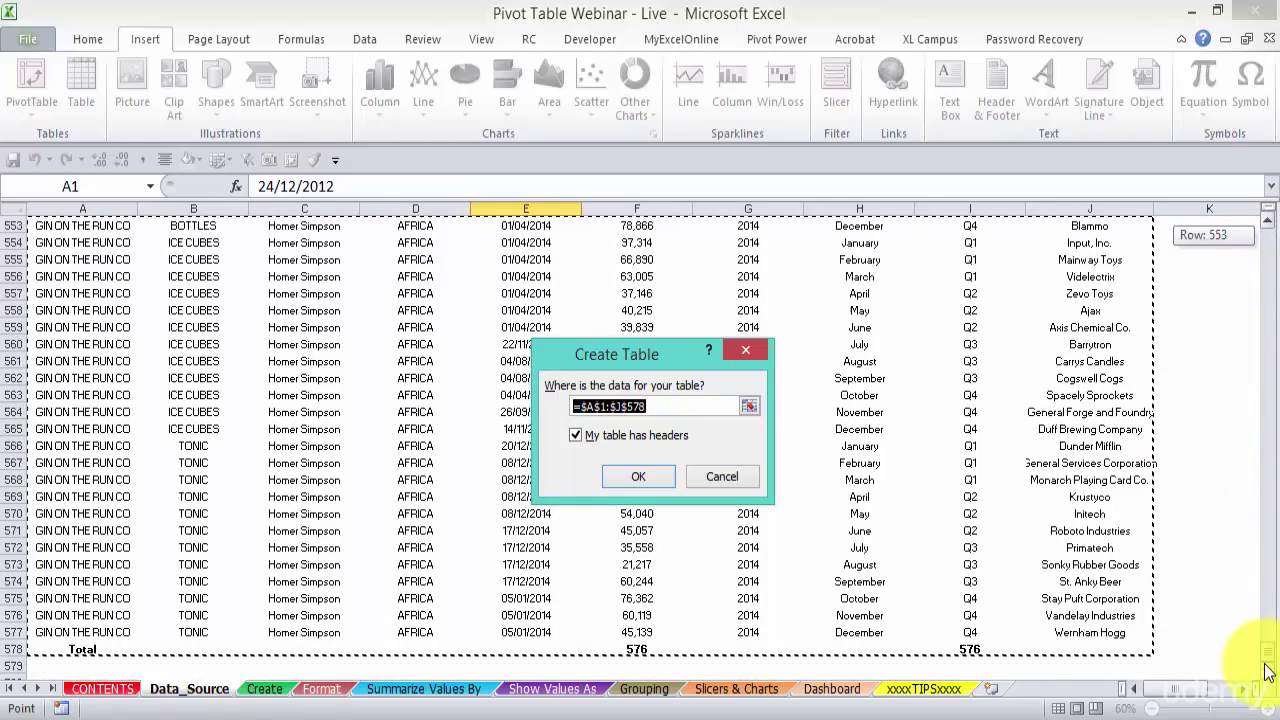
drag(1268, 672, 1268, 672)
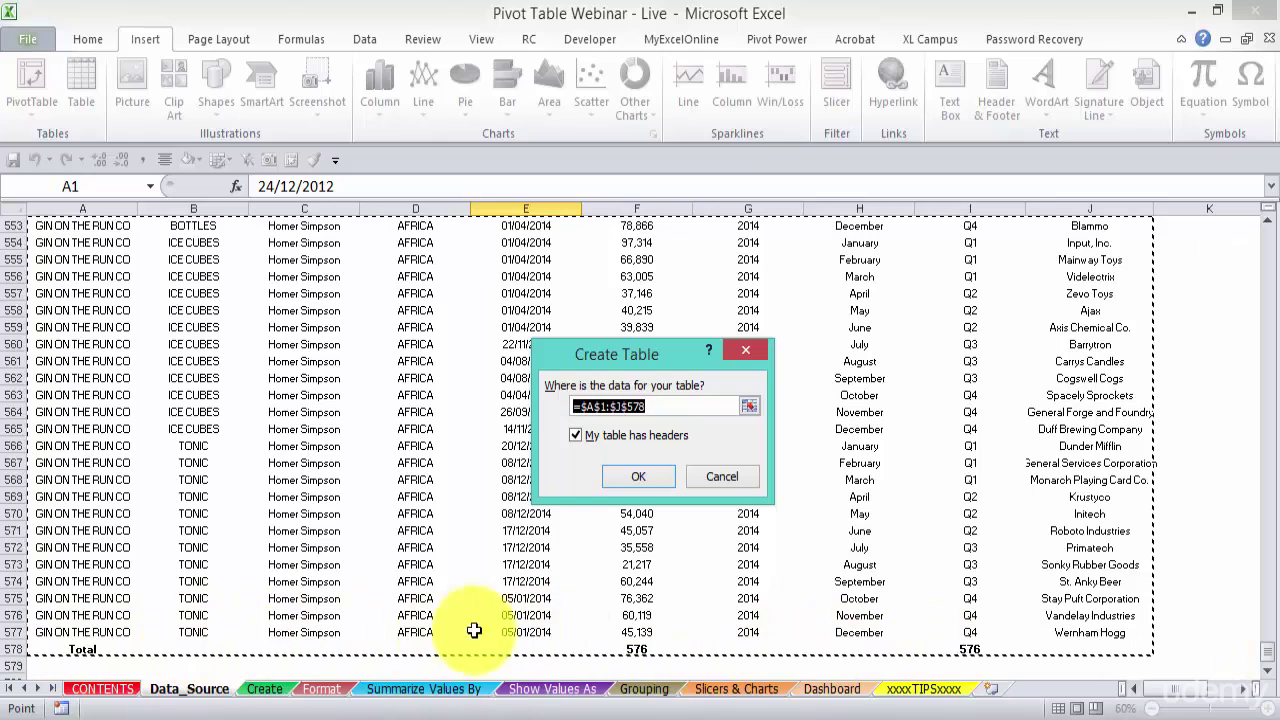
click(658, 405)
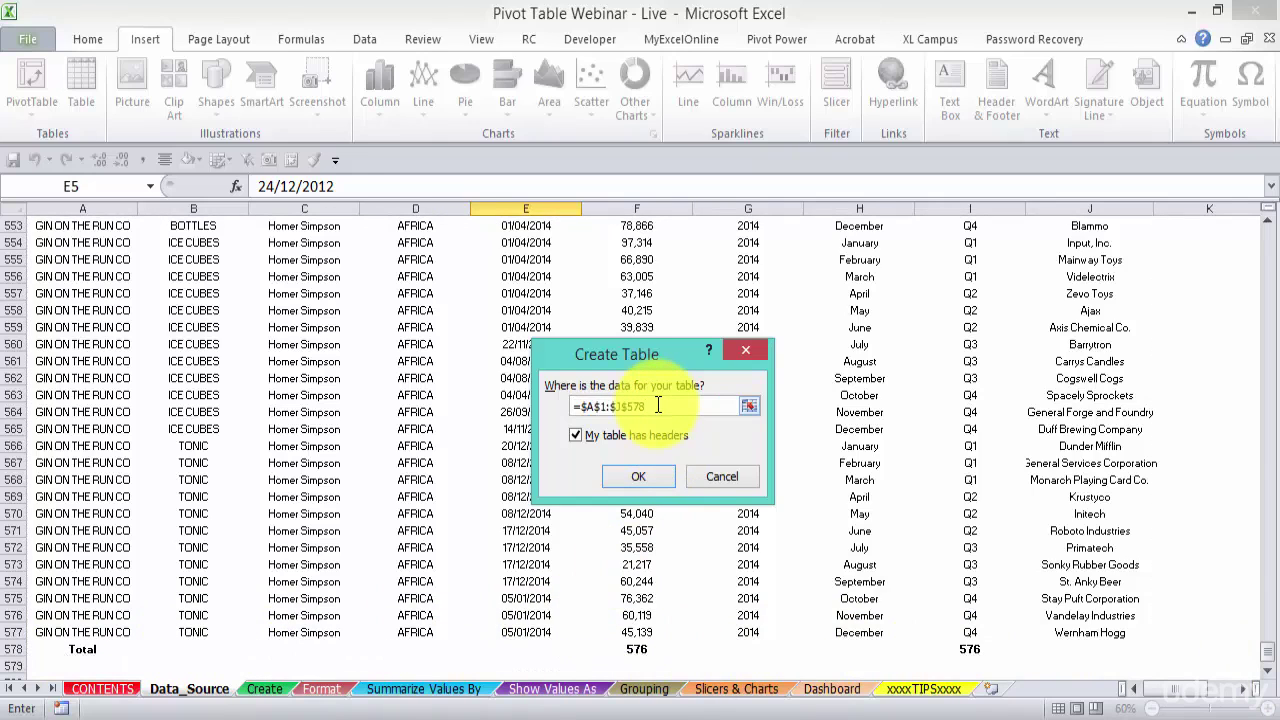
click(639, 475)
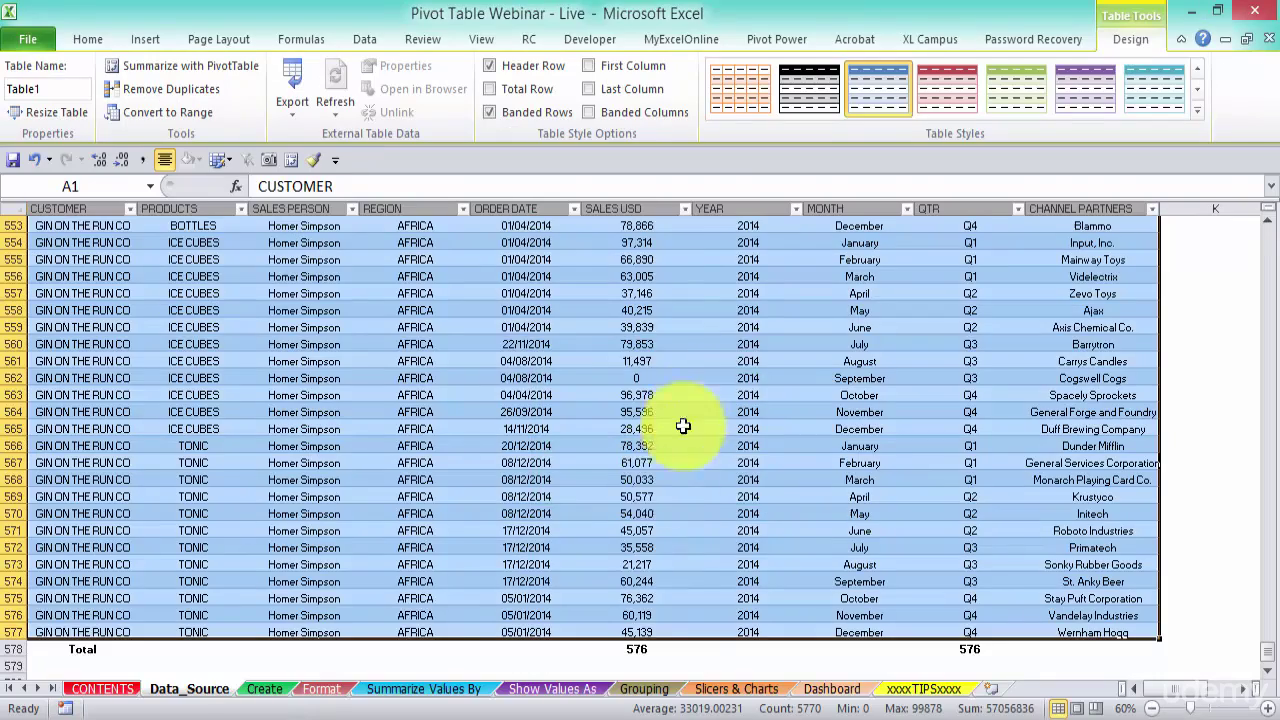
- Clear the Total row in row 578 below the table
click(10, 648)
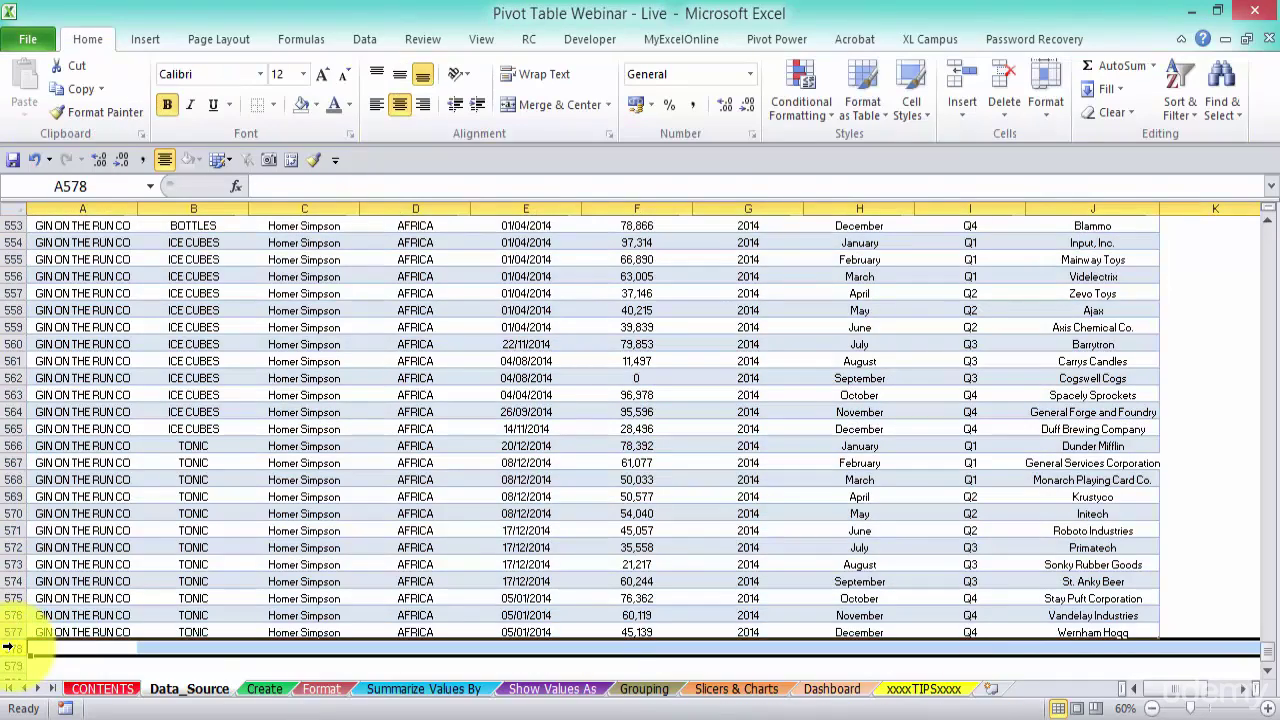
key(Delete)
- Move the pink tips box beyond the CHANNEL PARTNERS column so that it no longer covers the table
drag(1259, 662, 1245, 177)
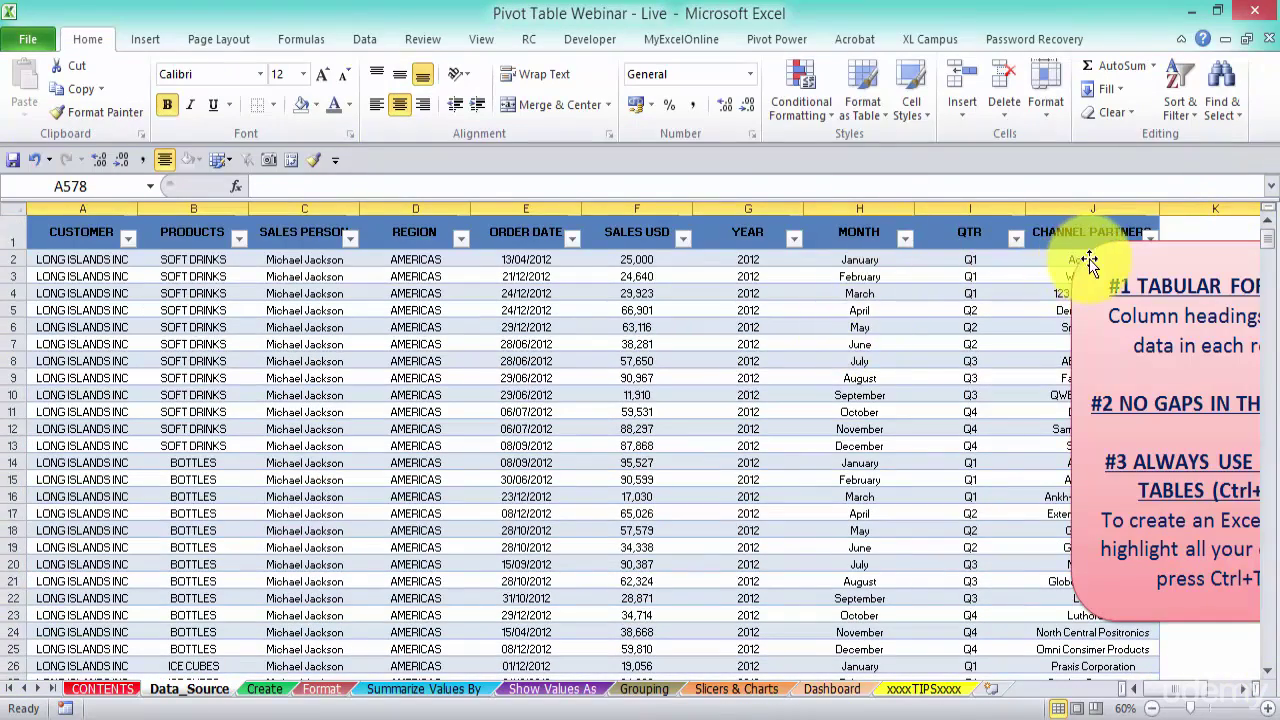
drag(1110, 251, 1202, 280)
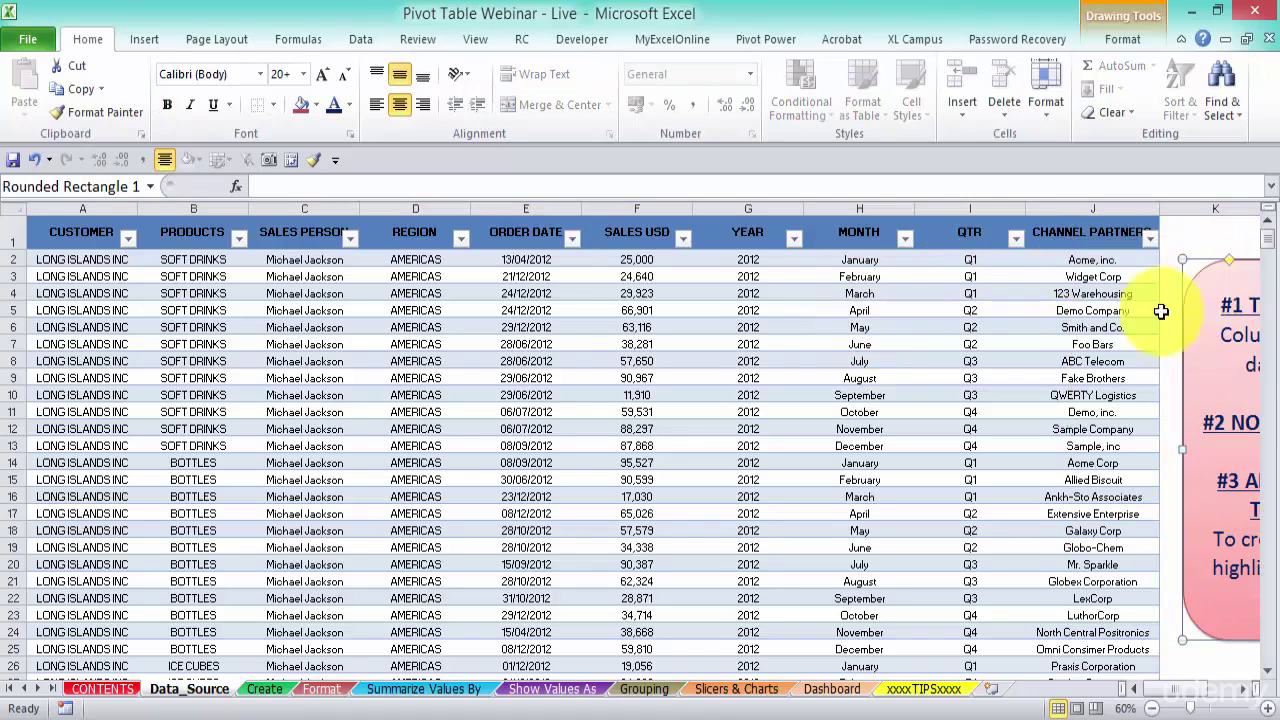
- Apply the blue Medium table style with darker blue banded rows to the sales table
click(1196, 240)
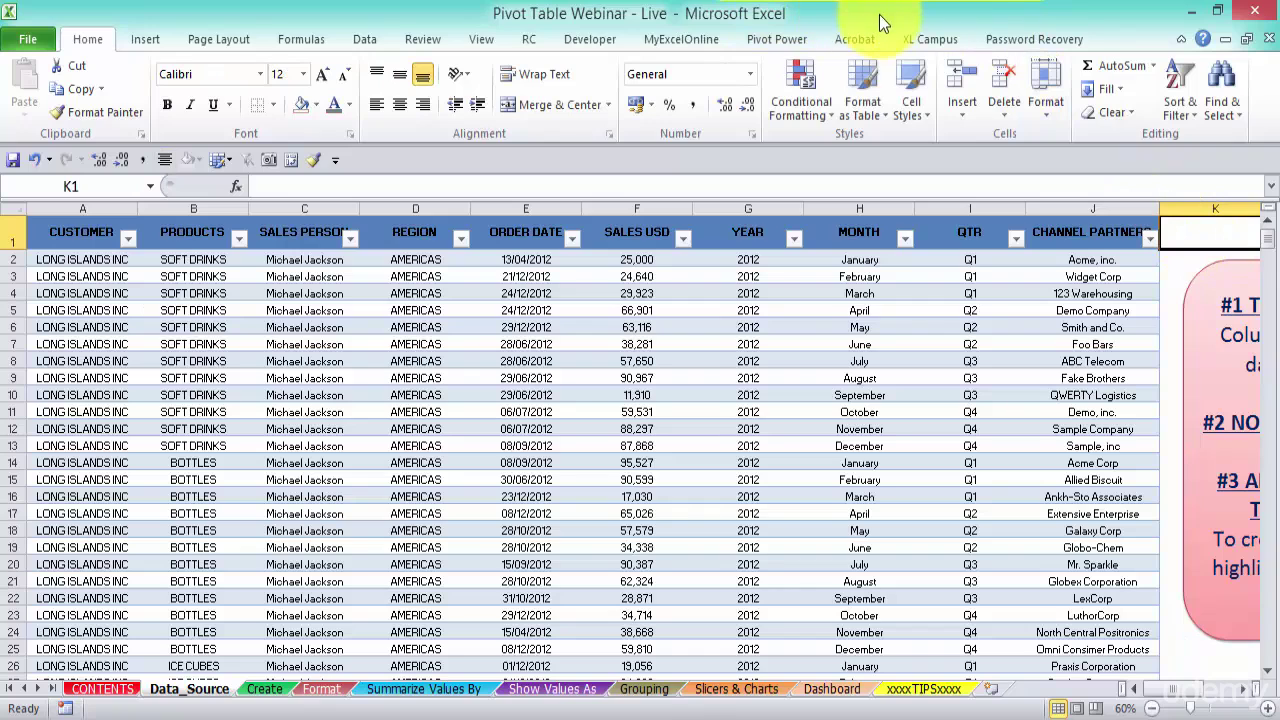
click(1068, 311)
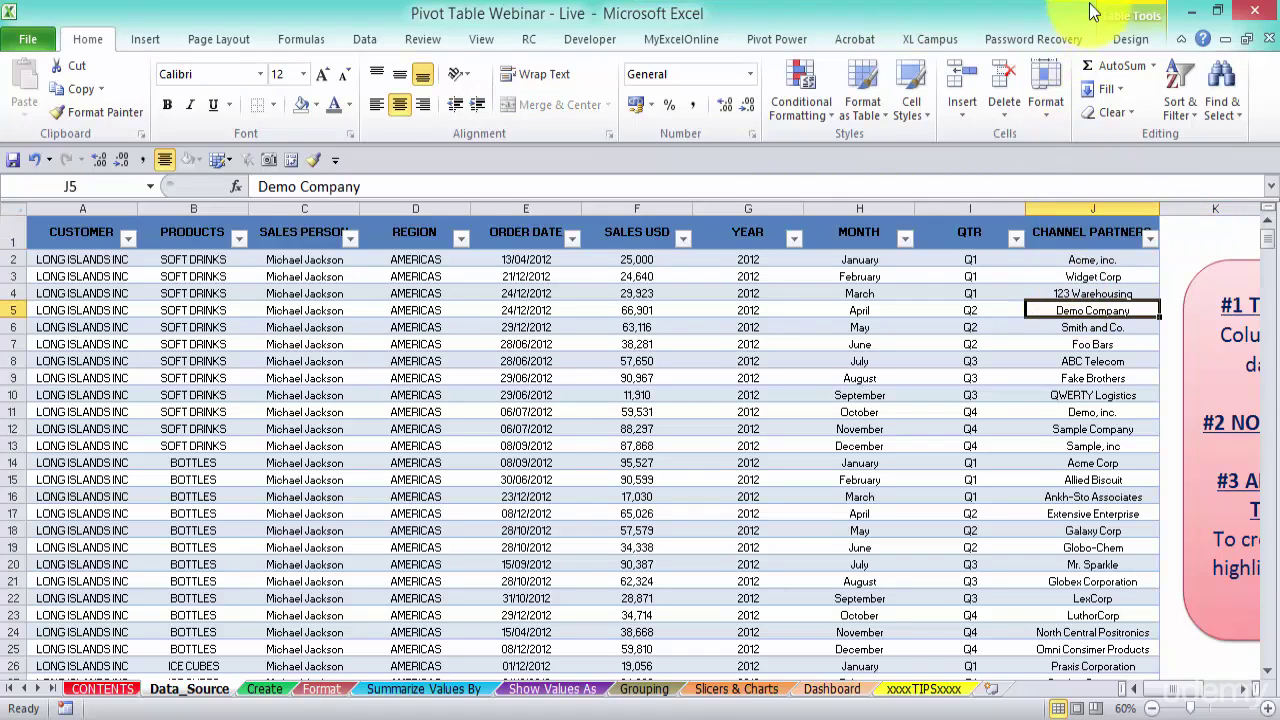
click(1140, 38)
click(1197, 110)
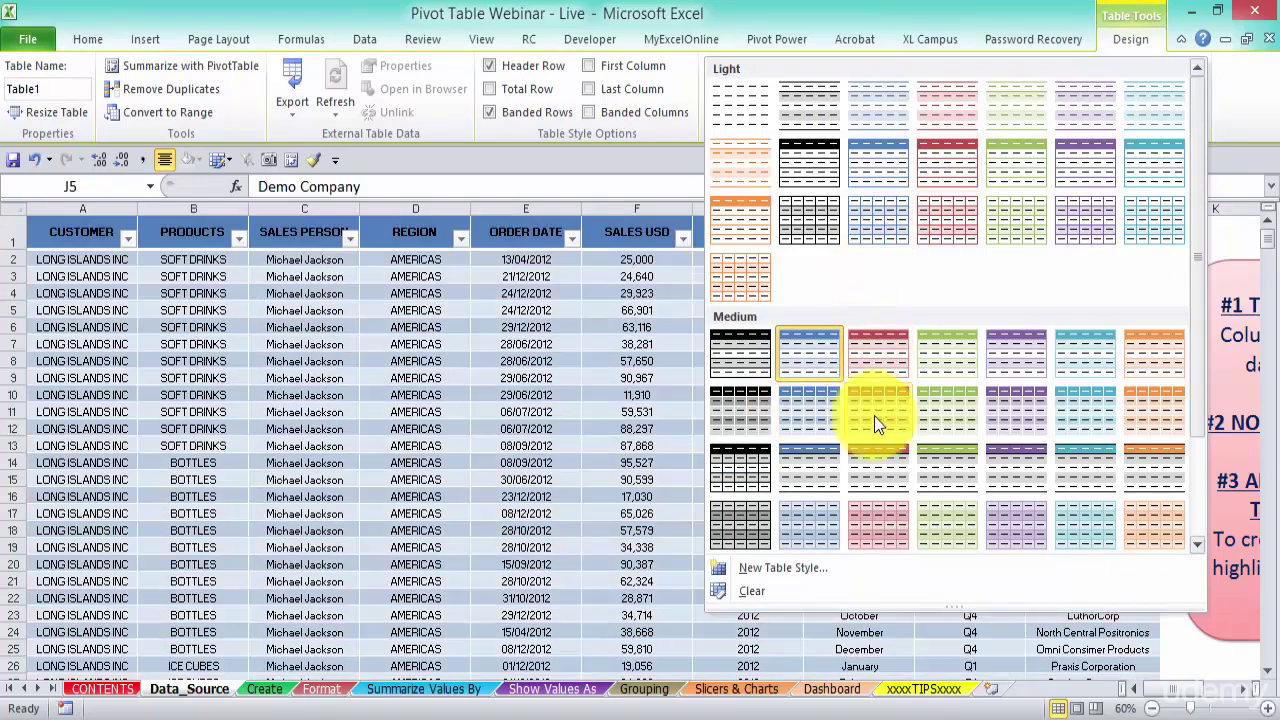
click(808, 409)
click(448, 324)
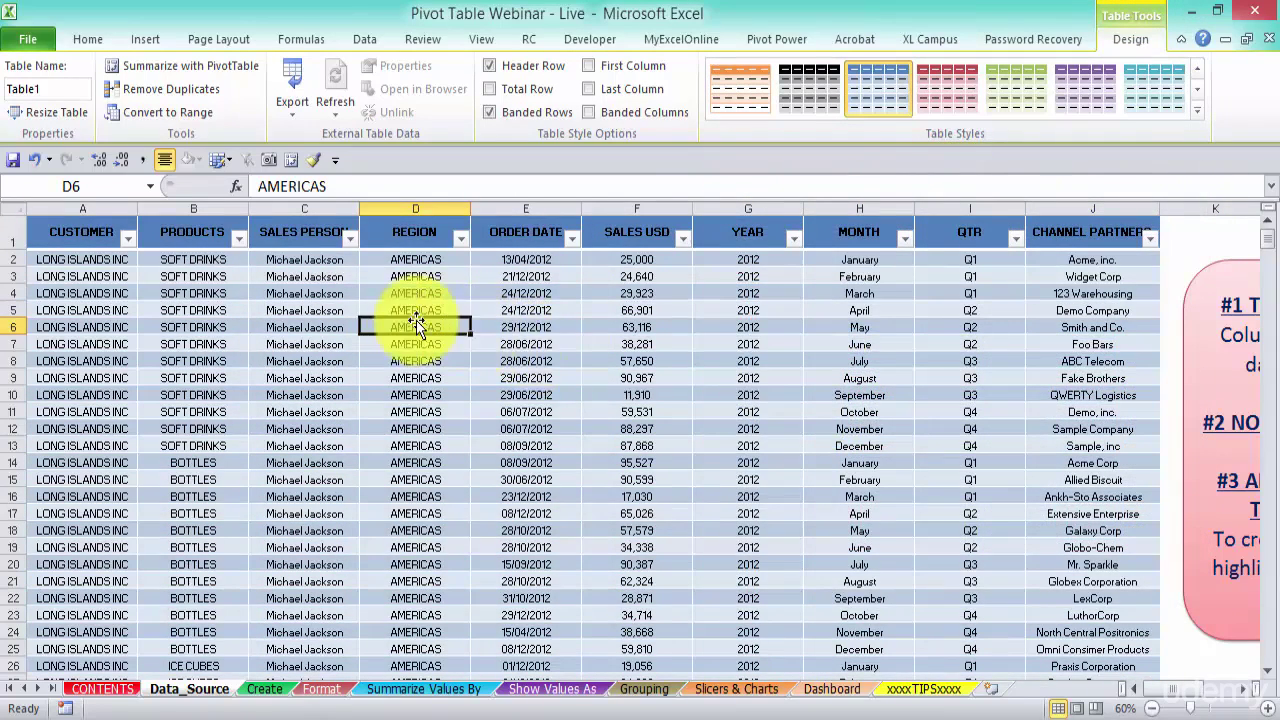
- Scroll down the table to examine its headings in place of the column letters, its last row 577 and the empty area below
scroll(425, 335, down, 2)
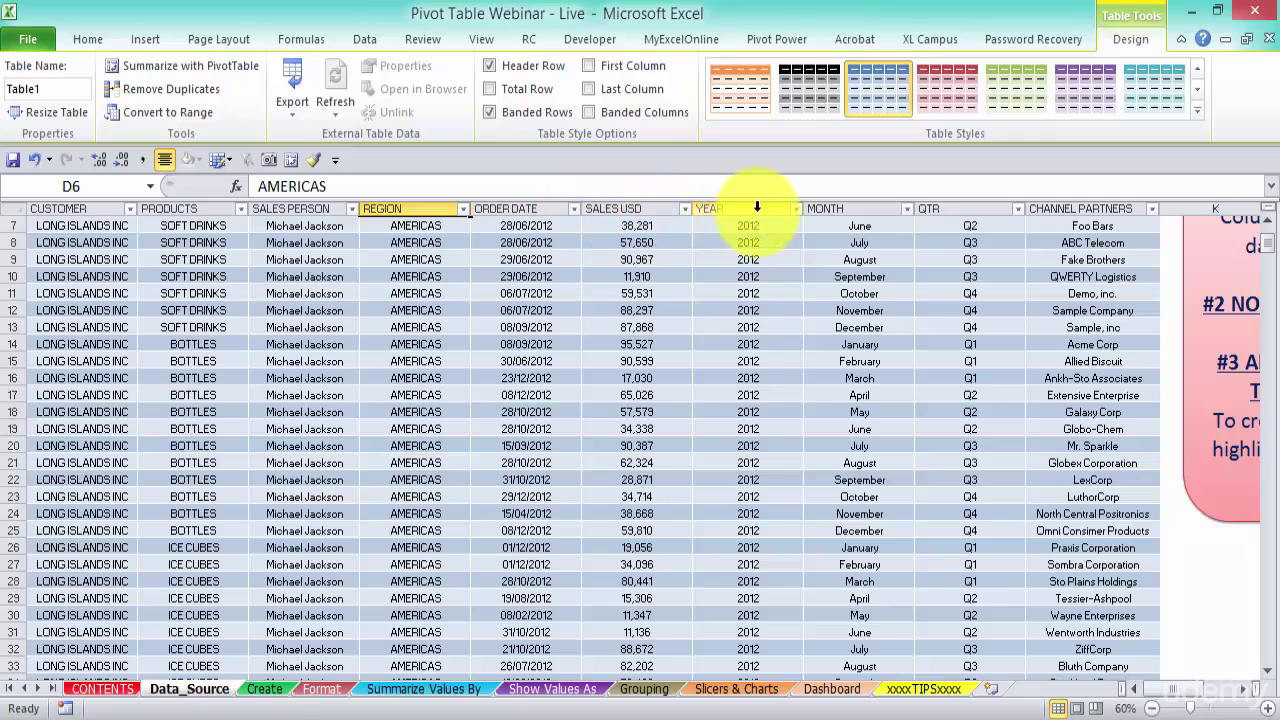
scroll(766, 294, down, 4)
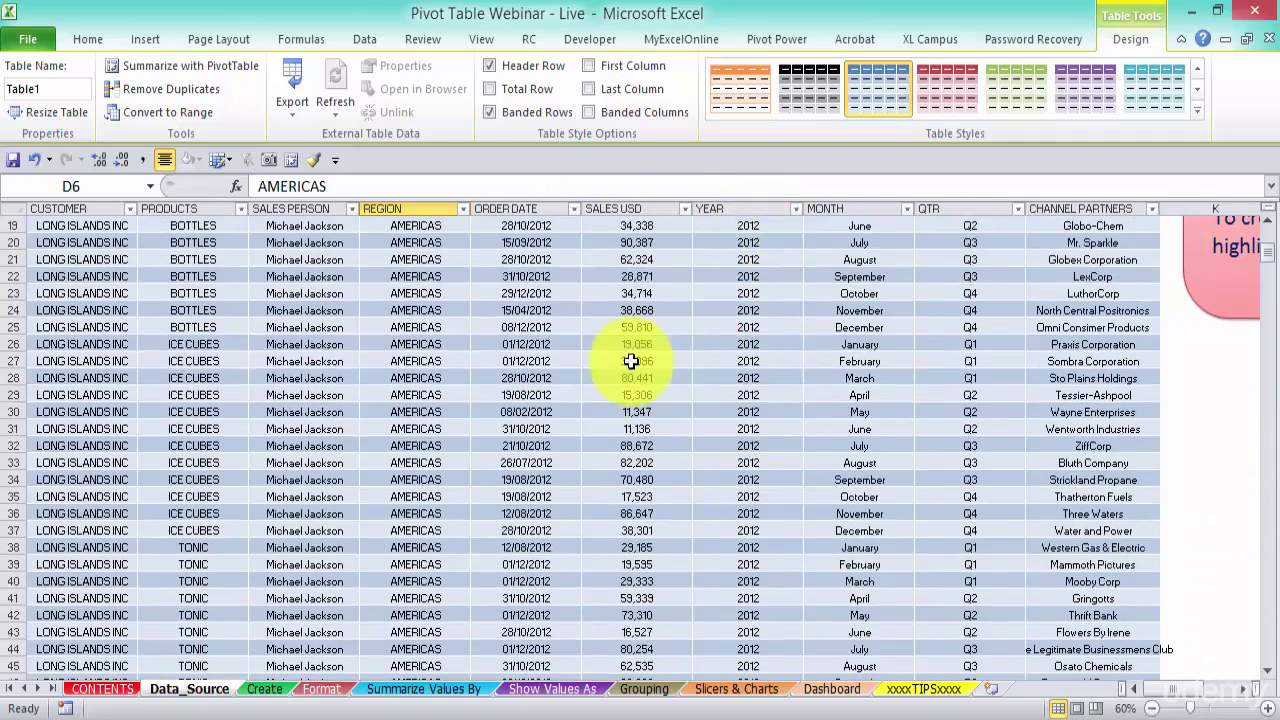
click(600, 376)
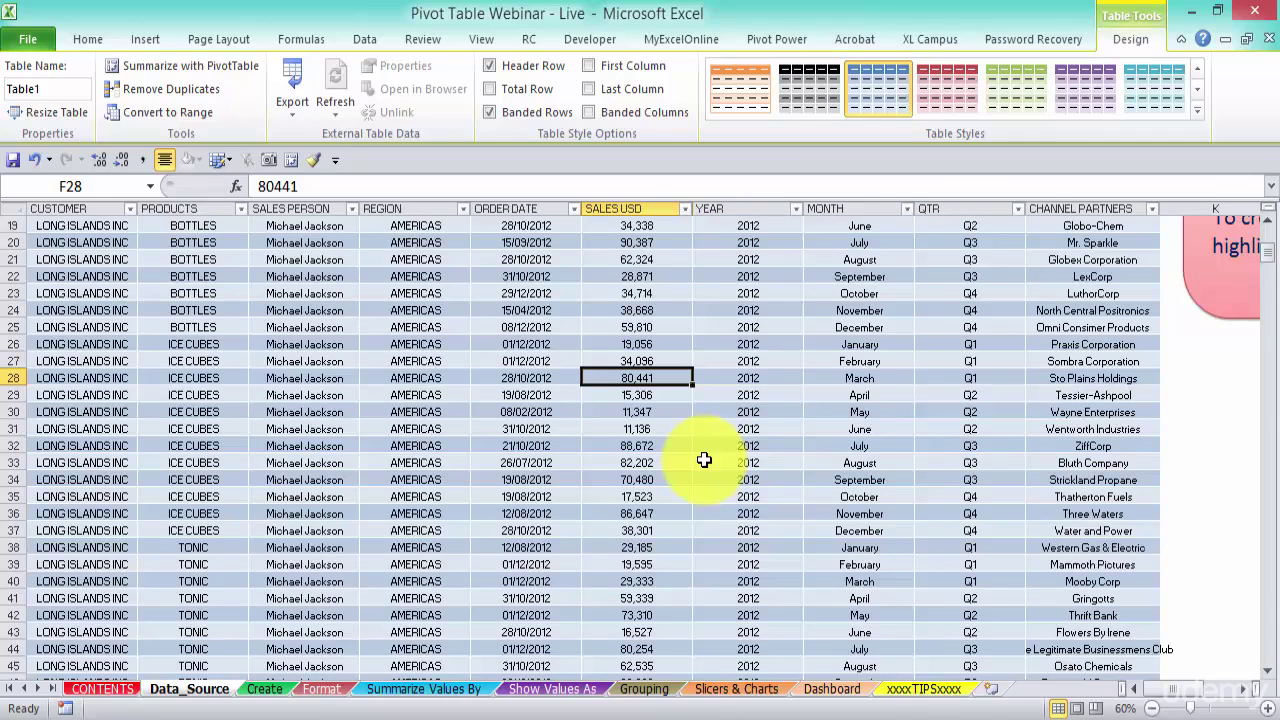
key(ctrl+Down)
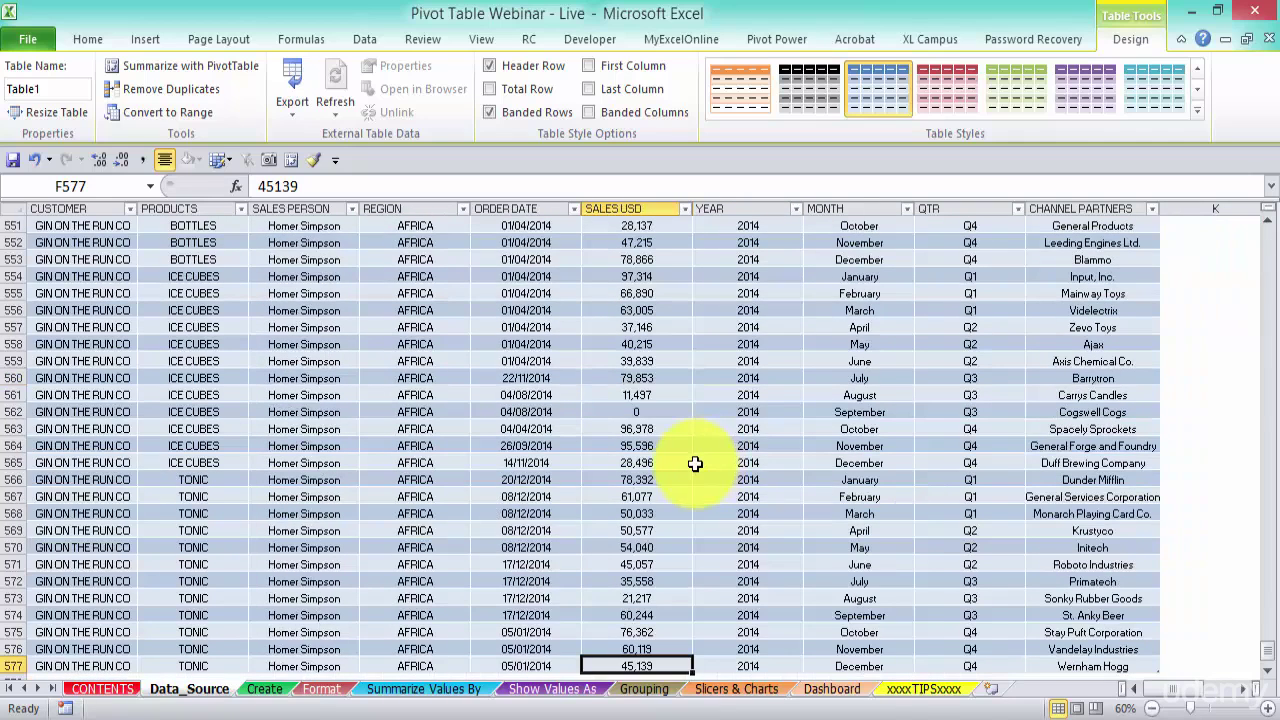
scroll(695, 463, down, 3)
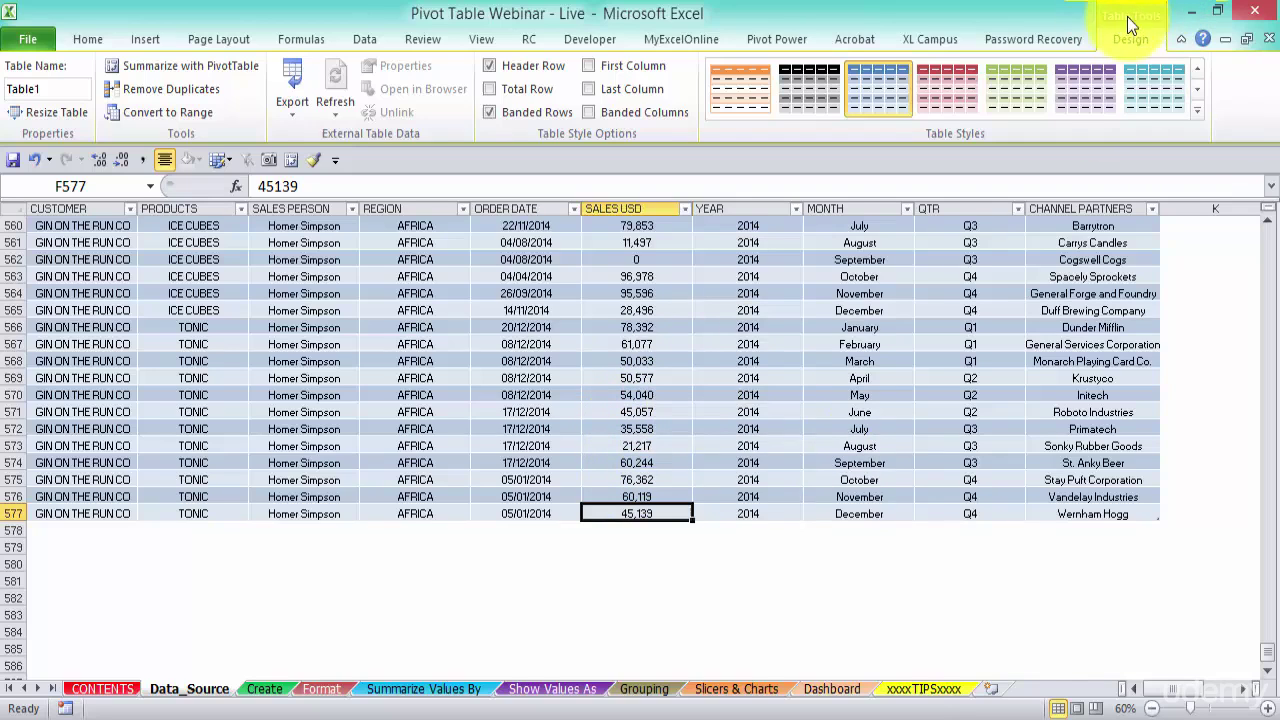
click(692, 597)
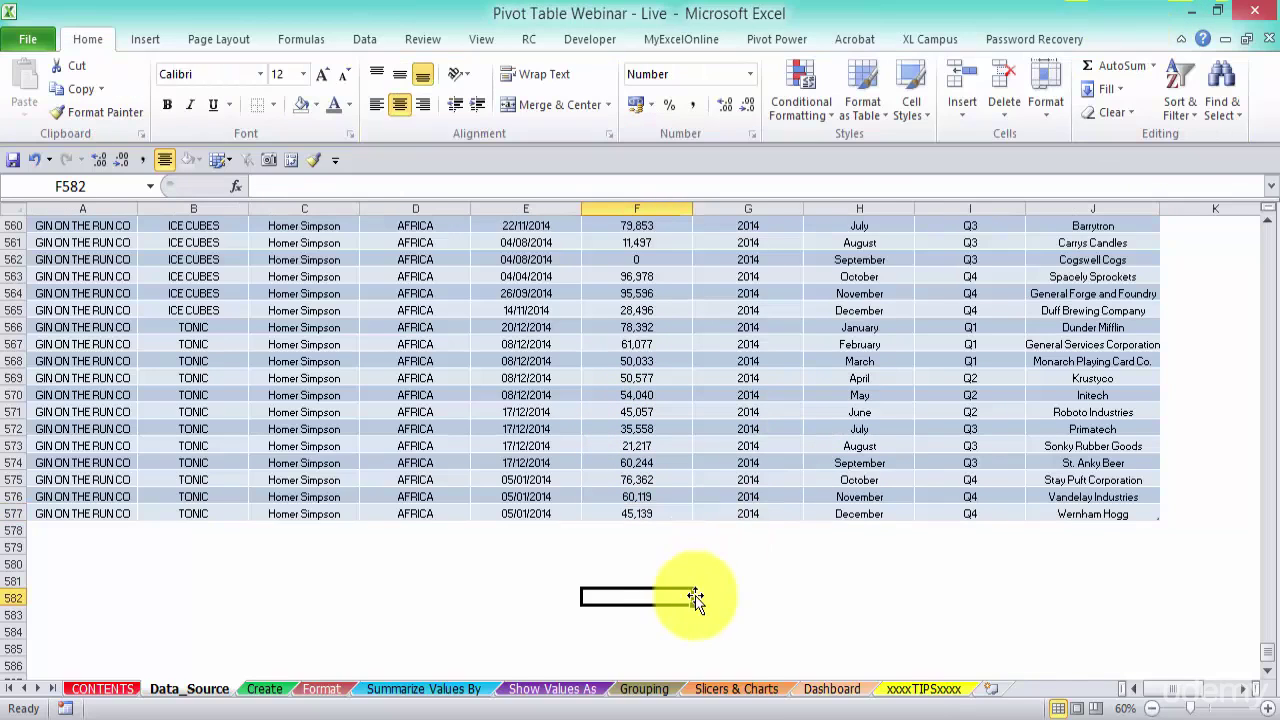
- Add a total row to the table and set the SALES USD total to Sum
click(633, 445)
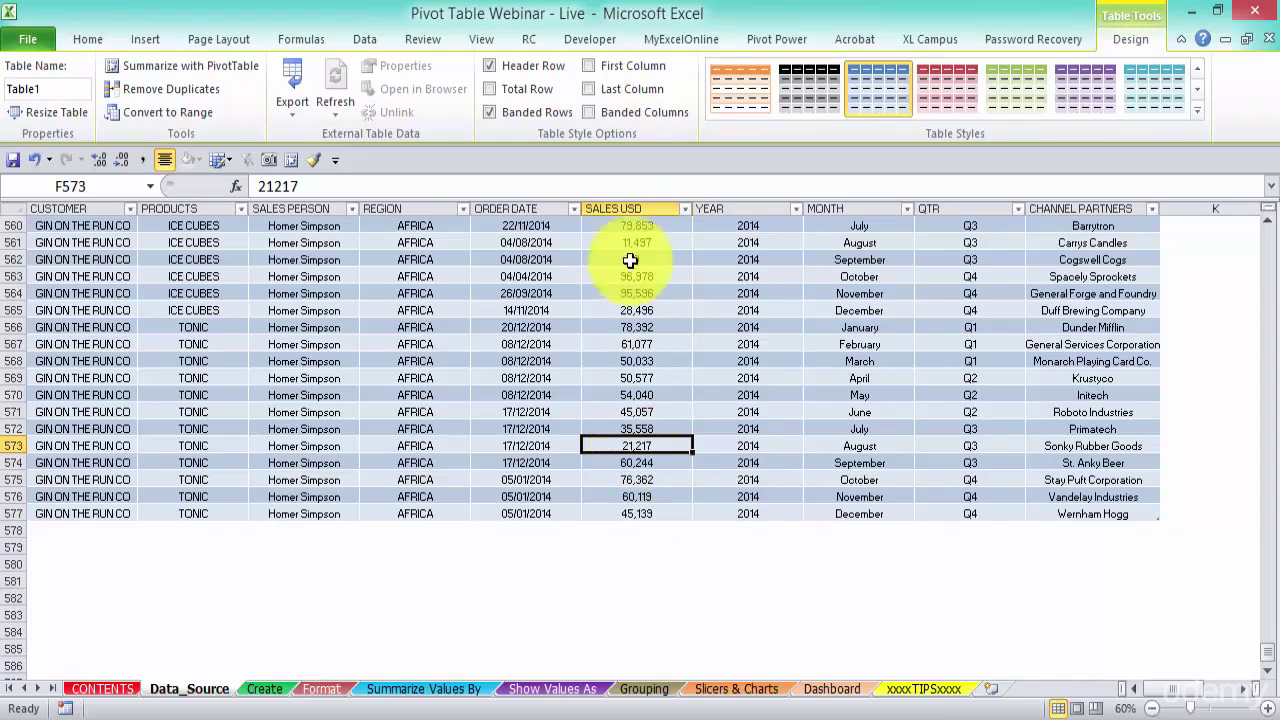
click(491, 88)
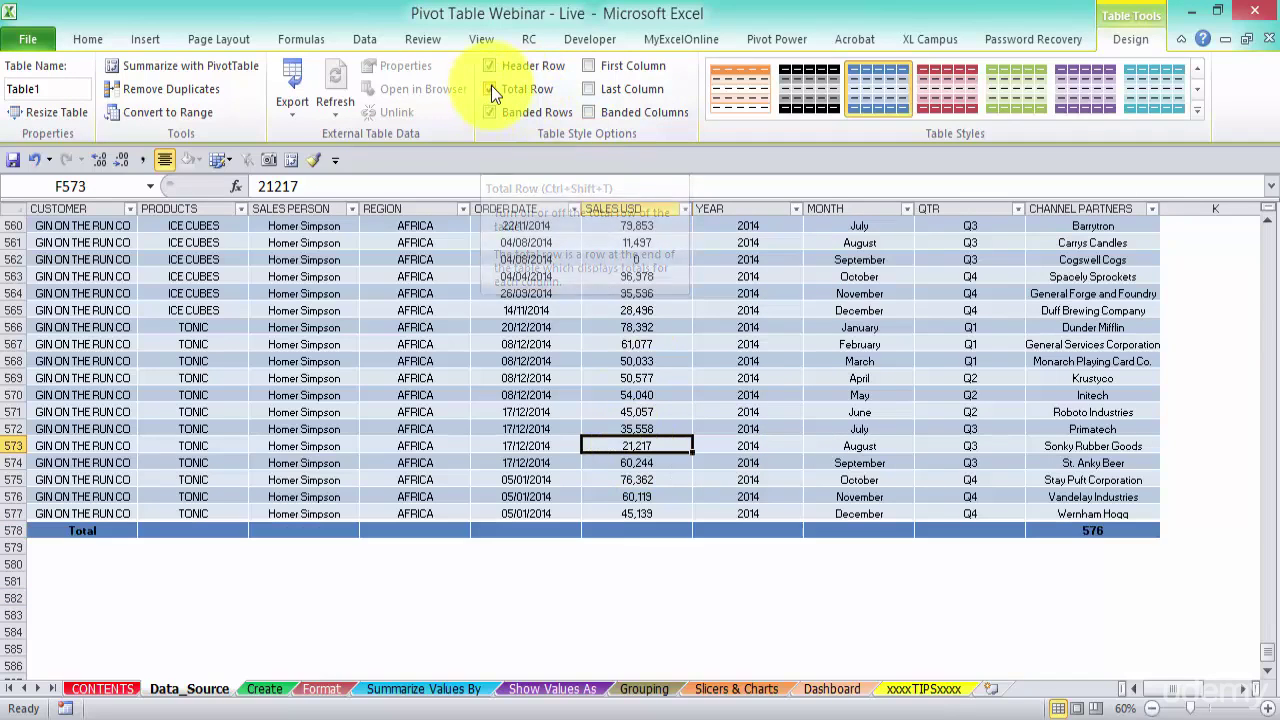
click(640, 529)
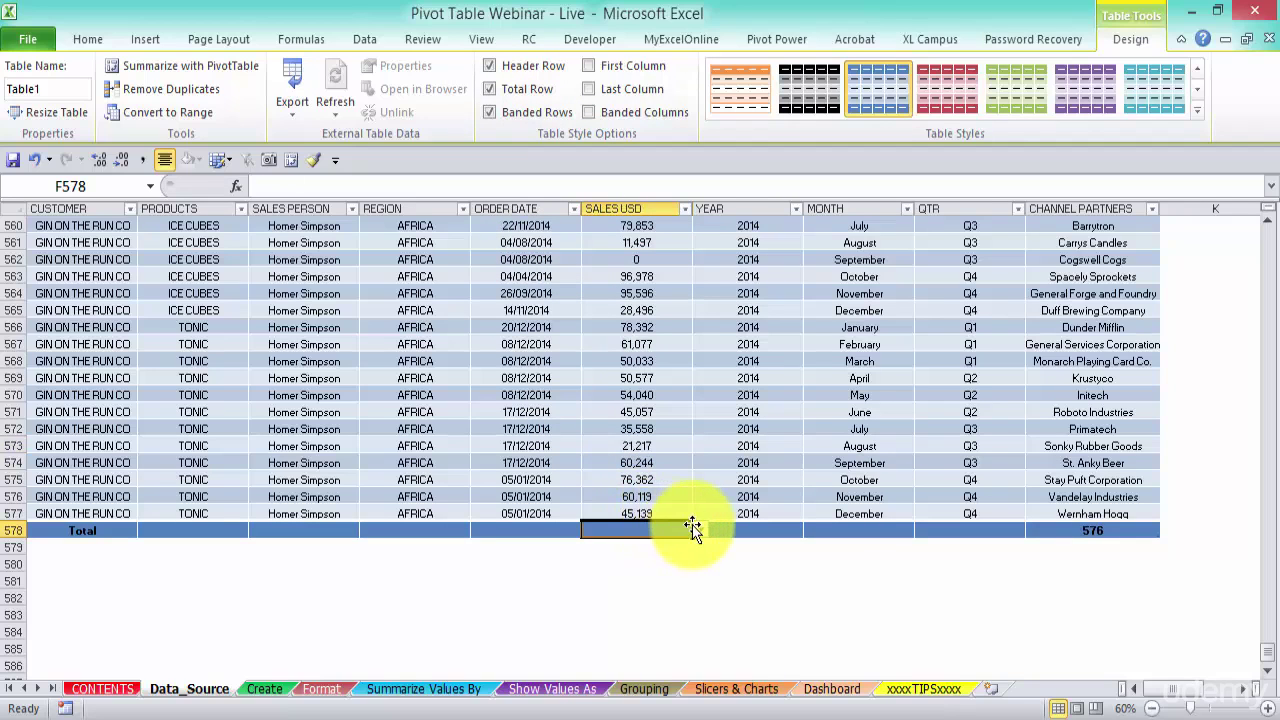
click(700, 529)
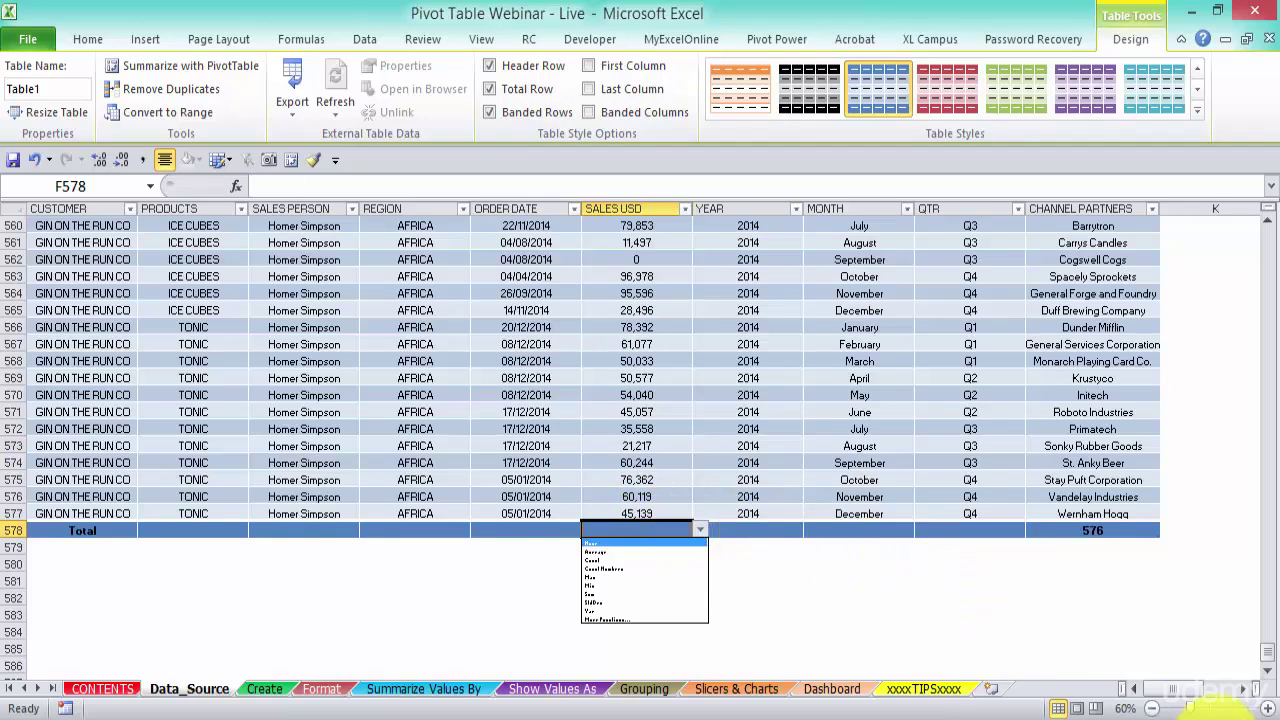
click(1267, 708)
click(1267, 708)
click(1267, 708)
click(1267, 708)
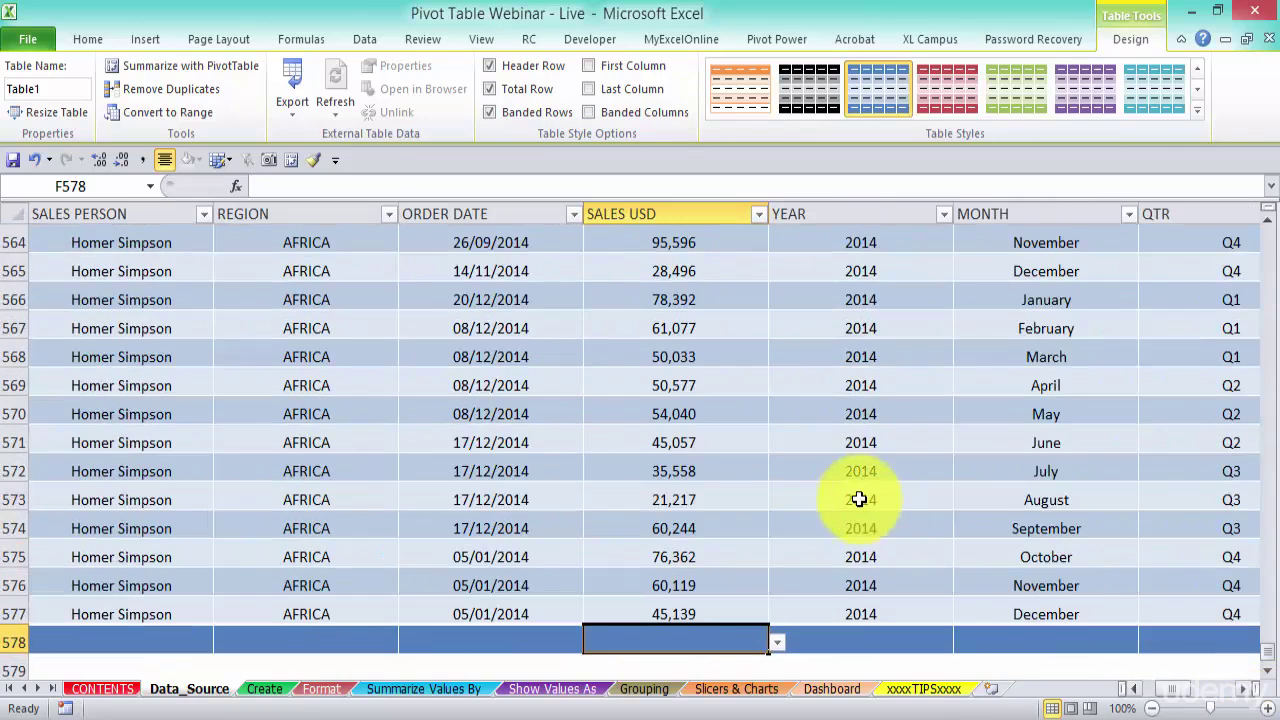
scroll(854, 498, down, 3)
click(777, 385)
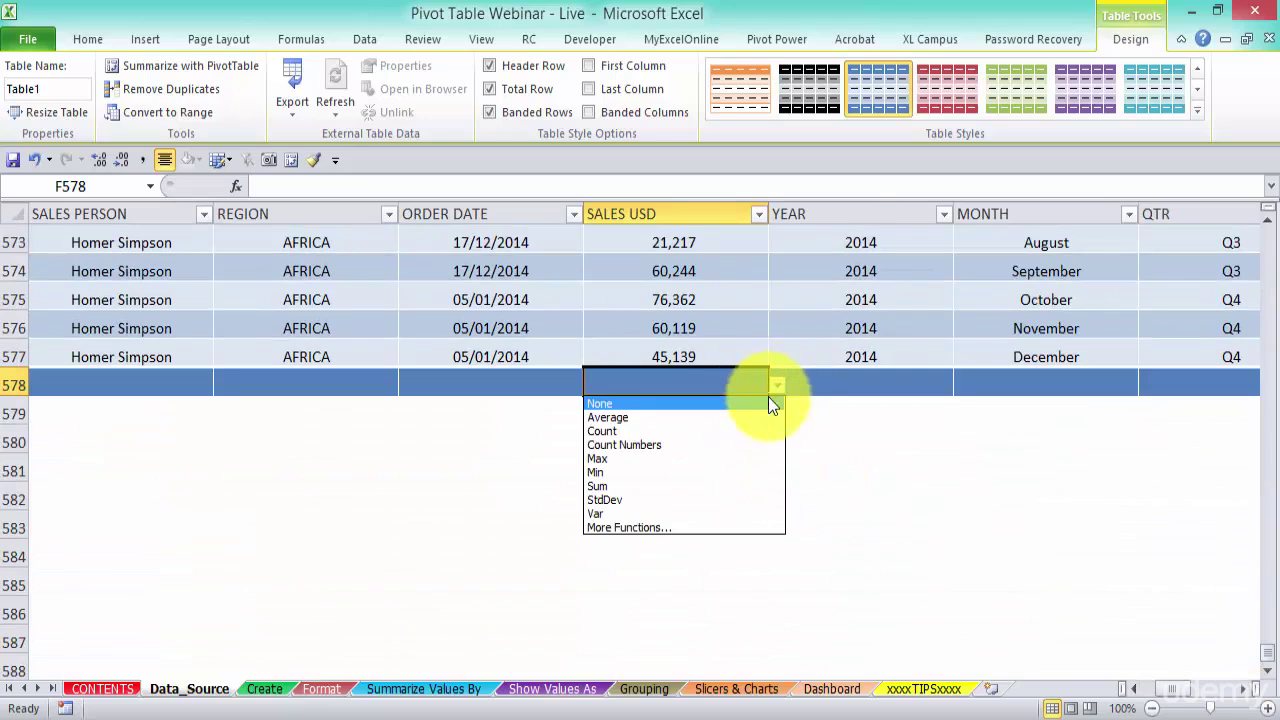
click(707, 486)
scroll(730, 450, up, 1)
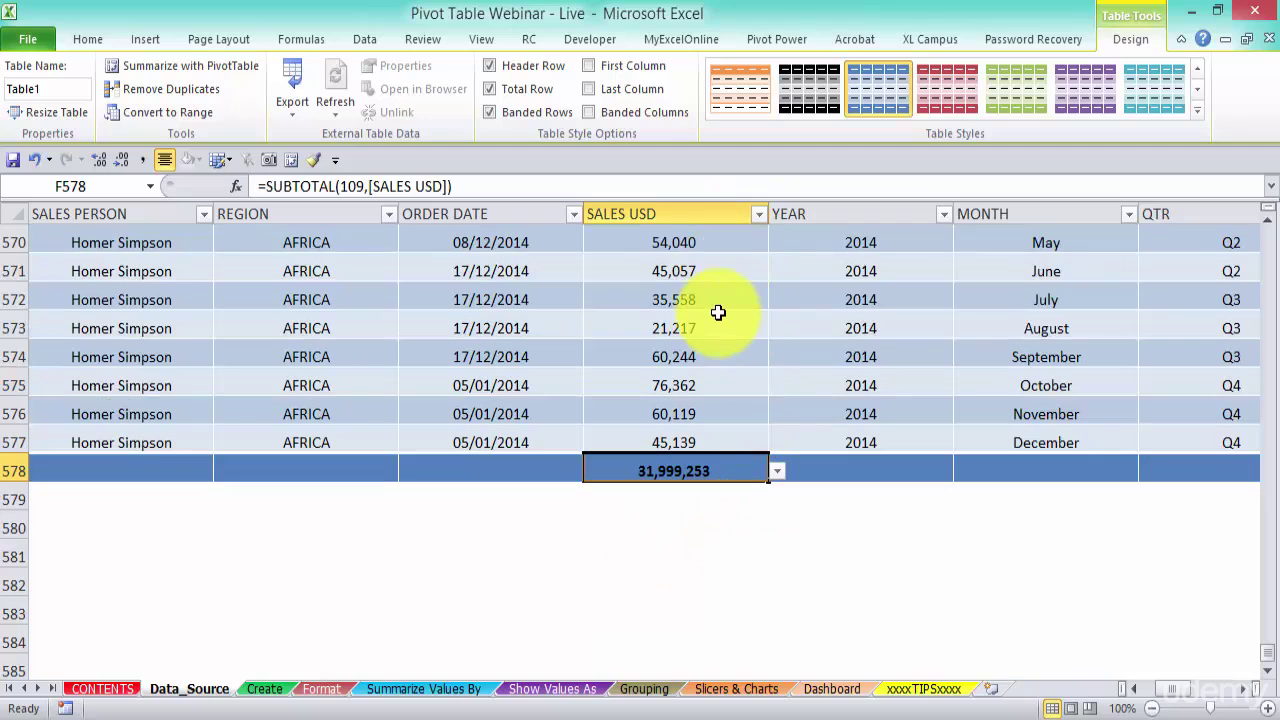
- Try Count and Average as the SALES USD total, and set it back to Sum
click(777, 471)
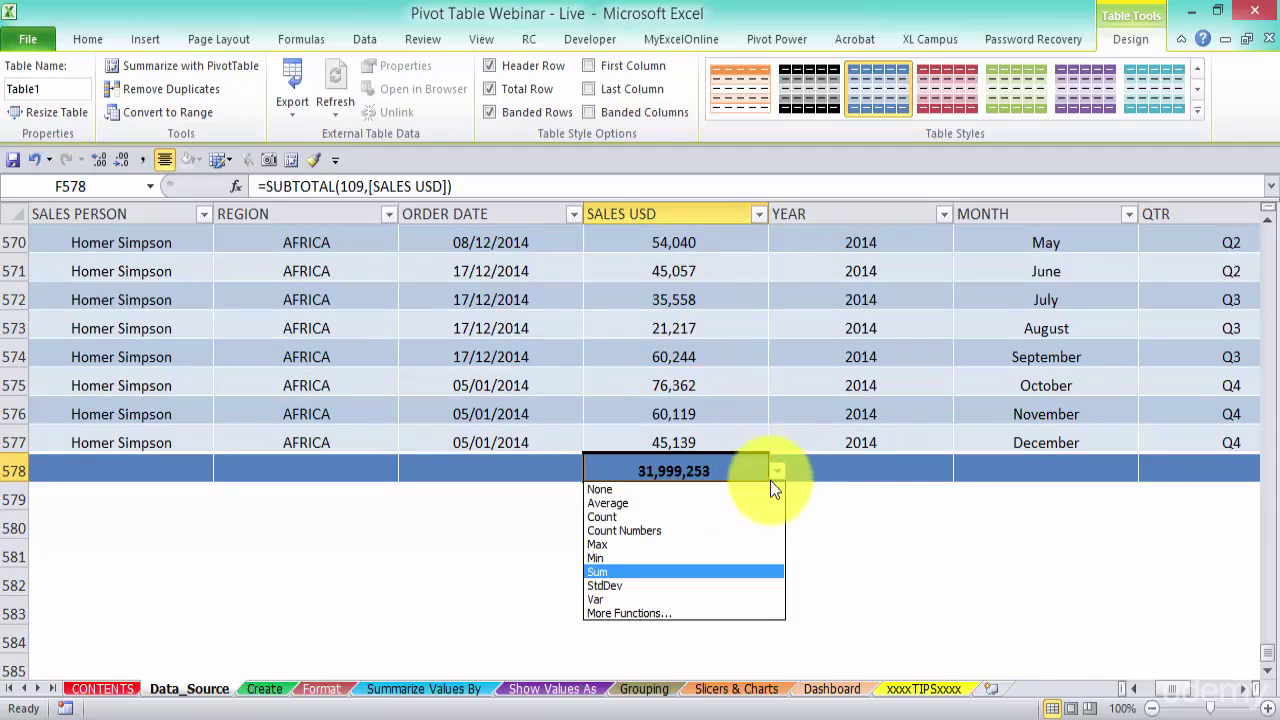
click(728, 516)
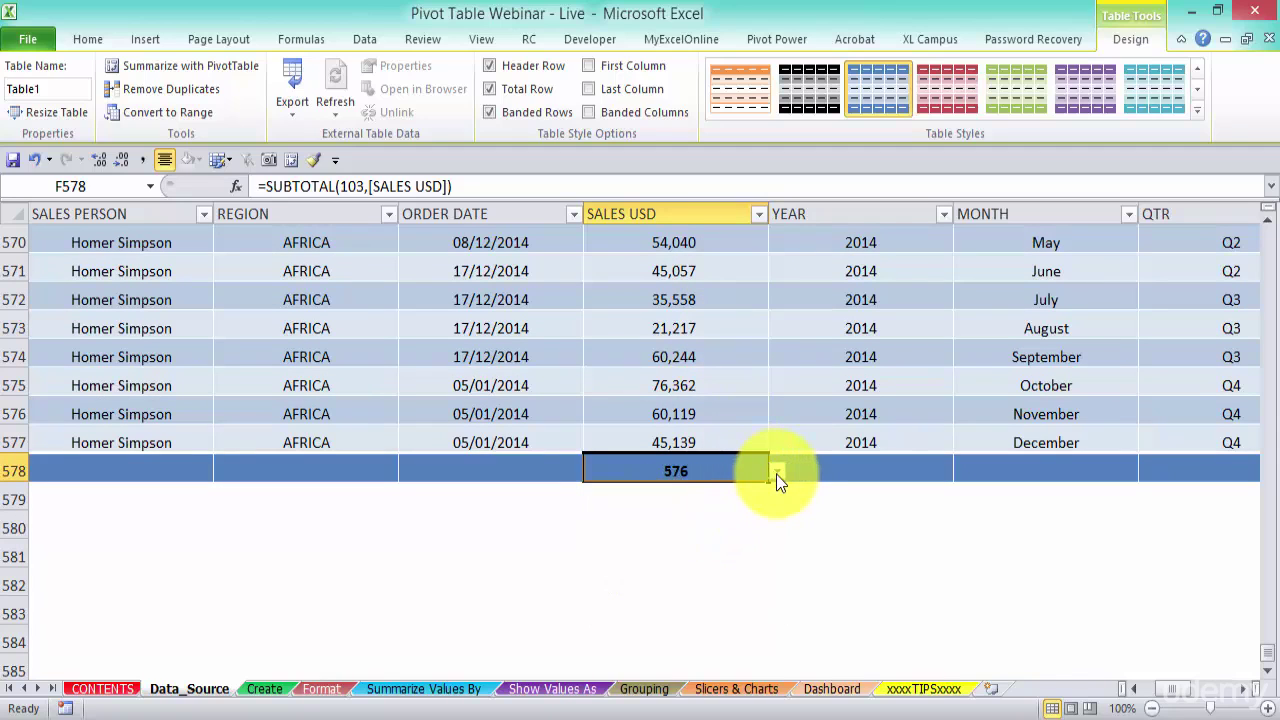
click(777, 471)
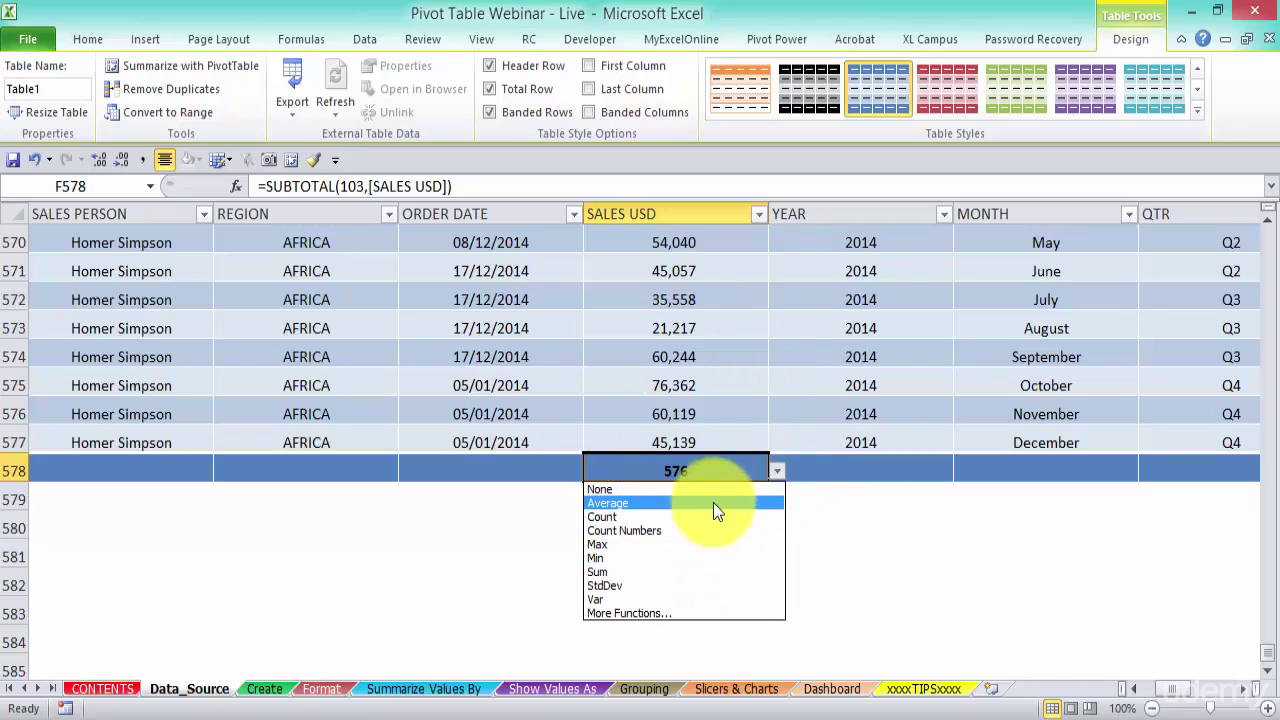
click(713, 503)
click(776, 470)
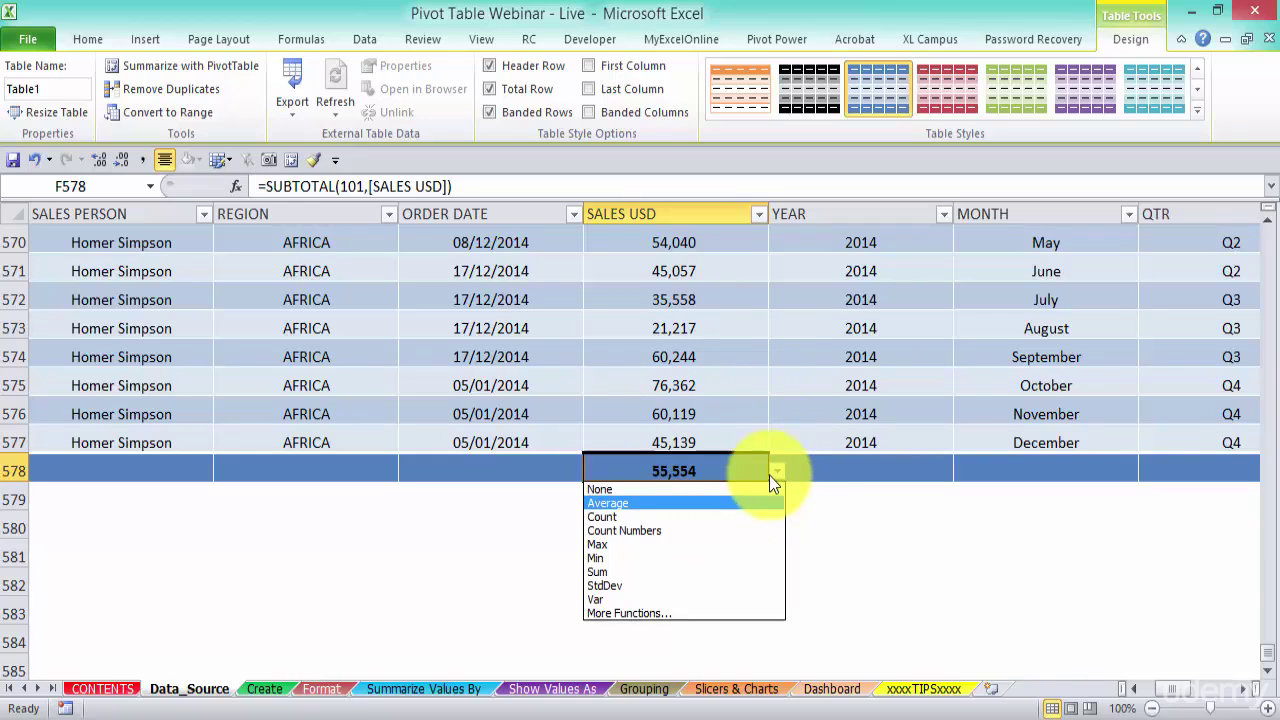
click(707, 572)
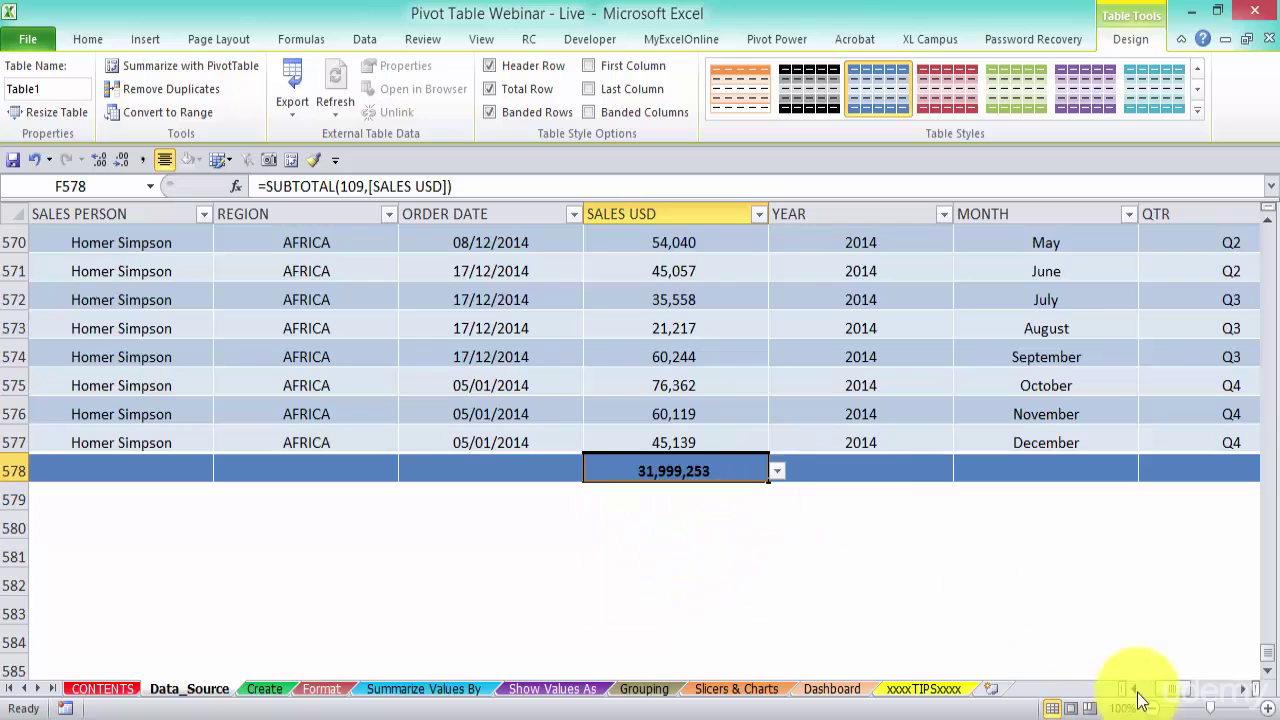
- Insert a blank row 578 directly above the table's total row
click(15, 465)
right_click(15, 465)
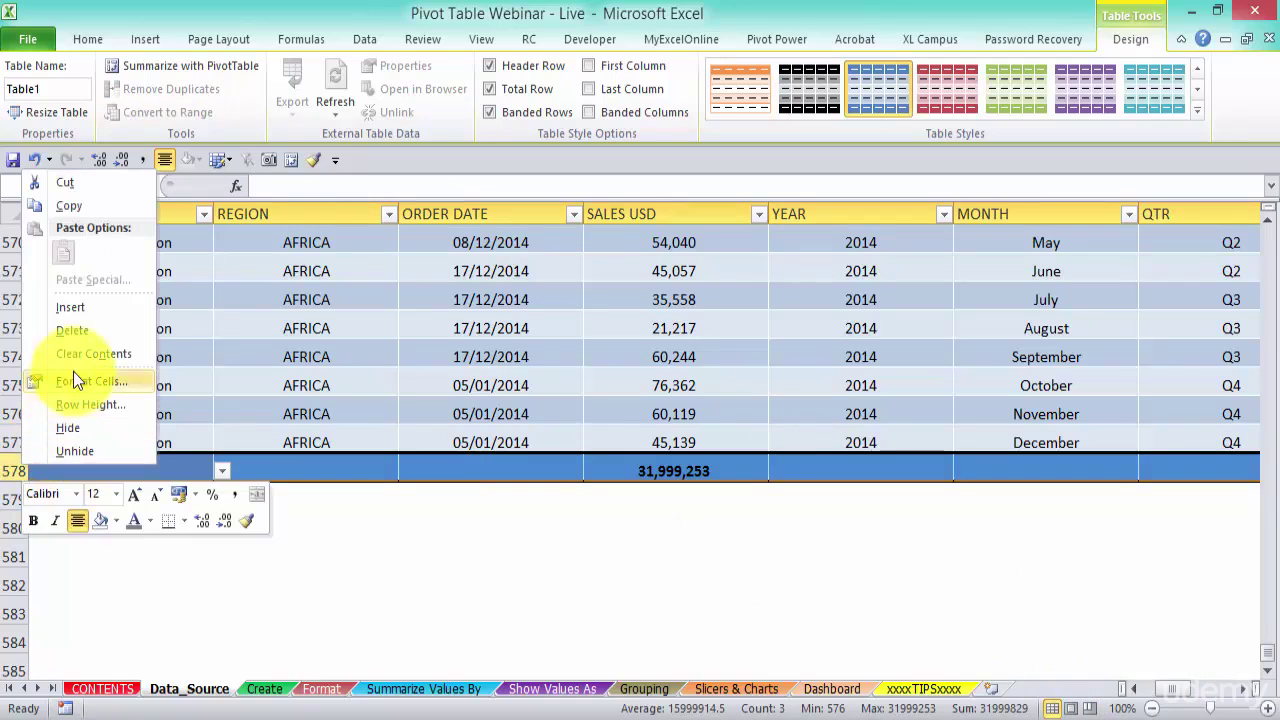
click(80, 306)
click(626, 384)
- Add another blank table row after cell J578 and extend the table downward by three more rows
drag(1168, 688, 1190, 688)
click(688, 468)
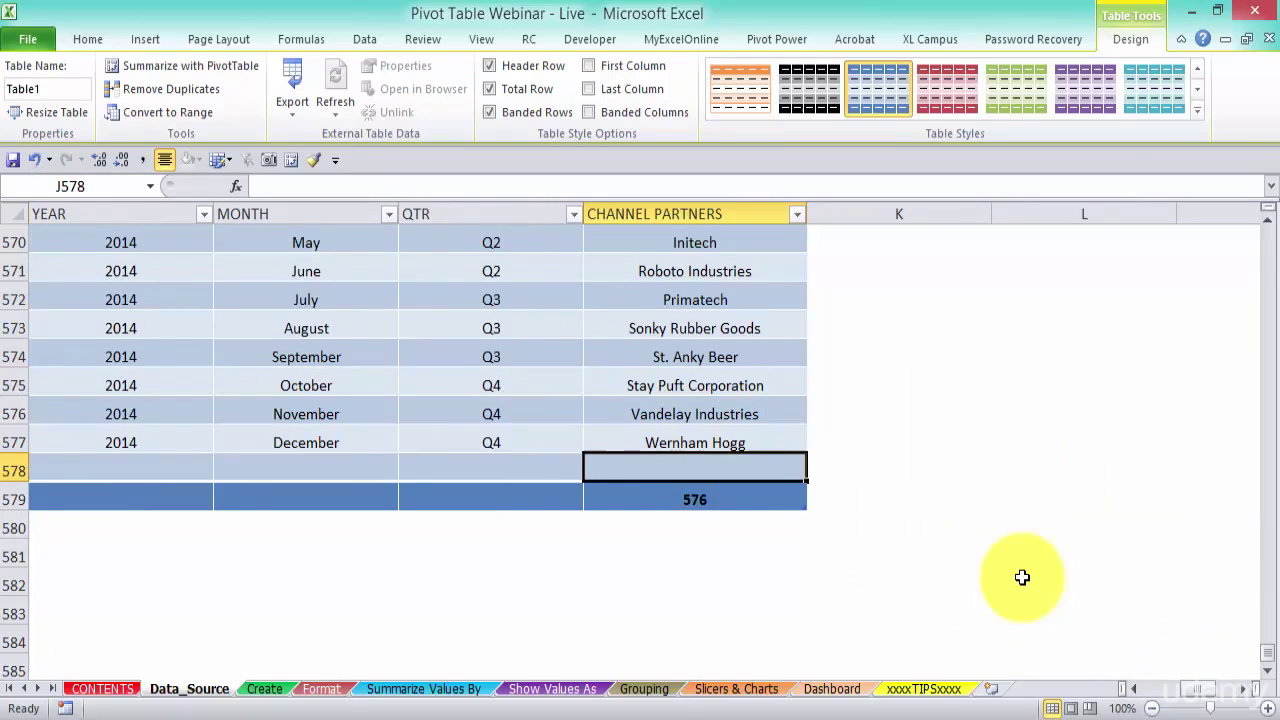
key(Tab)
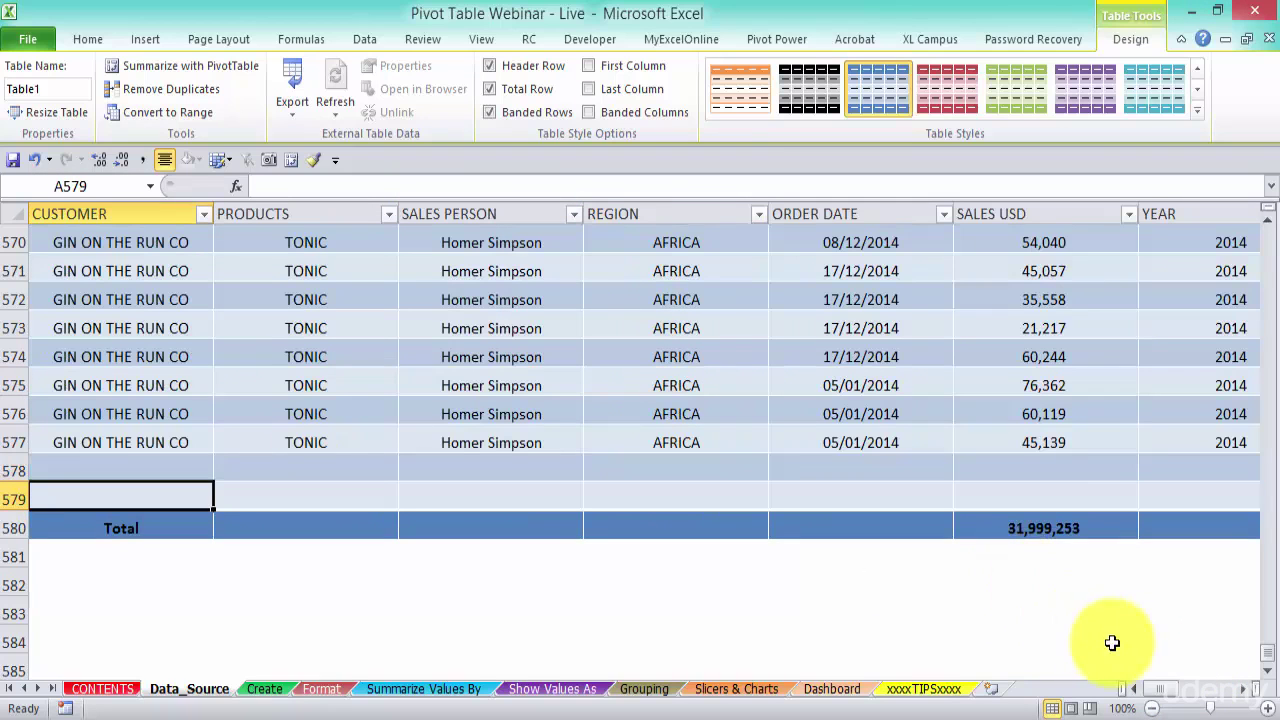
drag(1178, 690, 1200, 688)
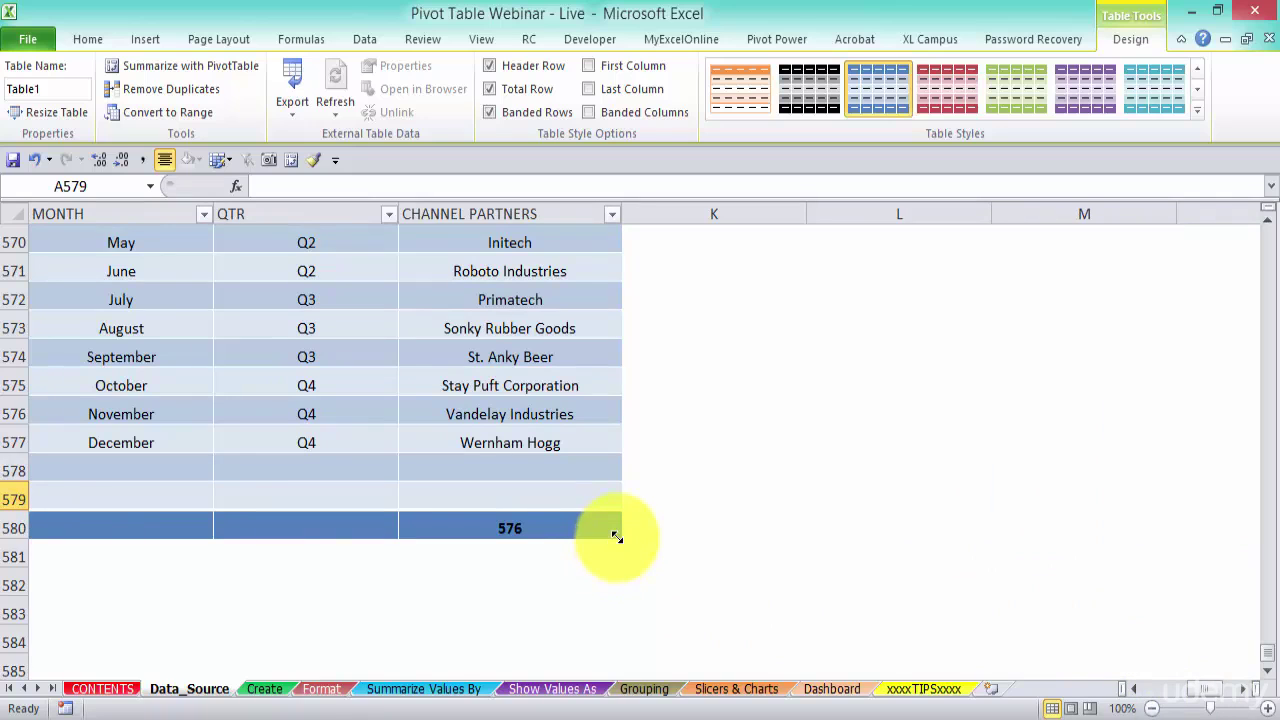
drag(616, 537, 620, 625)
- Delete the blank rows 578 to 582 above the table's total row
drag(1205, 689, 1105, 678)
drag(12, 468, 12, 585)
right_click(138, 560)
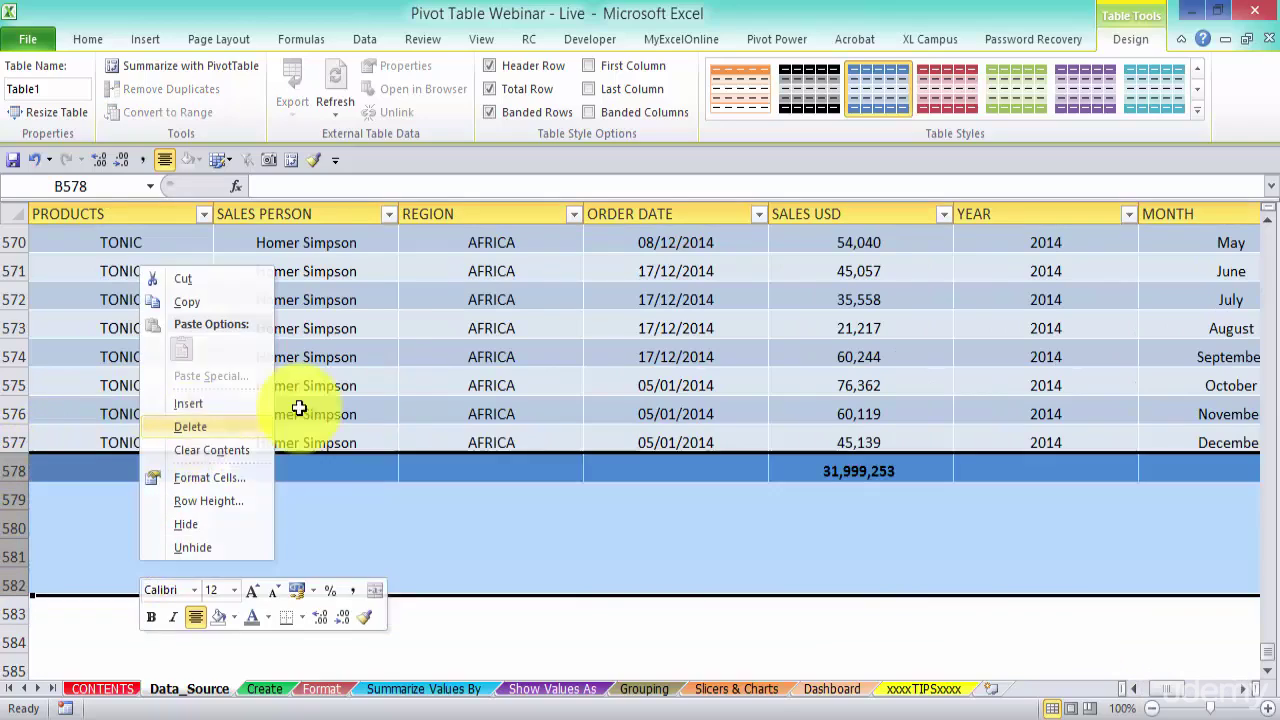
click(294, 408)
click(491, 385)
- Return to the beginning of the table with the sheet zoomed out to 70% and select cell E8
drag(1275, 658, 1266, 236)
click(1152, 708)
click(1152, 708)
click(1152, 708)
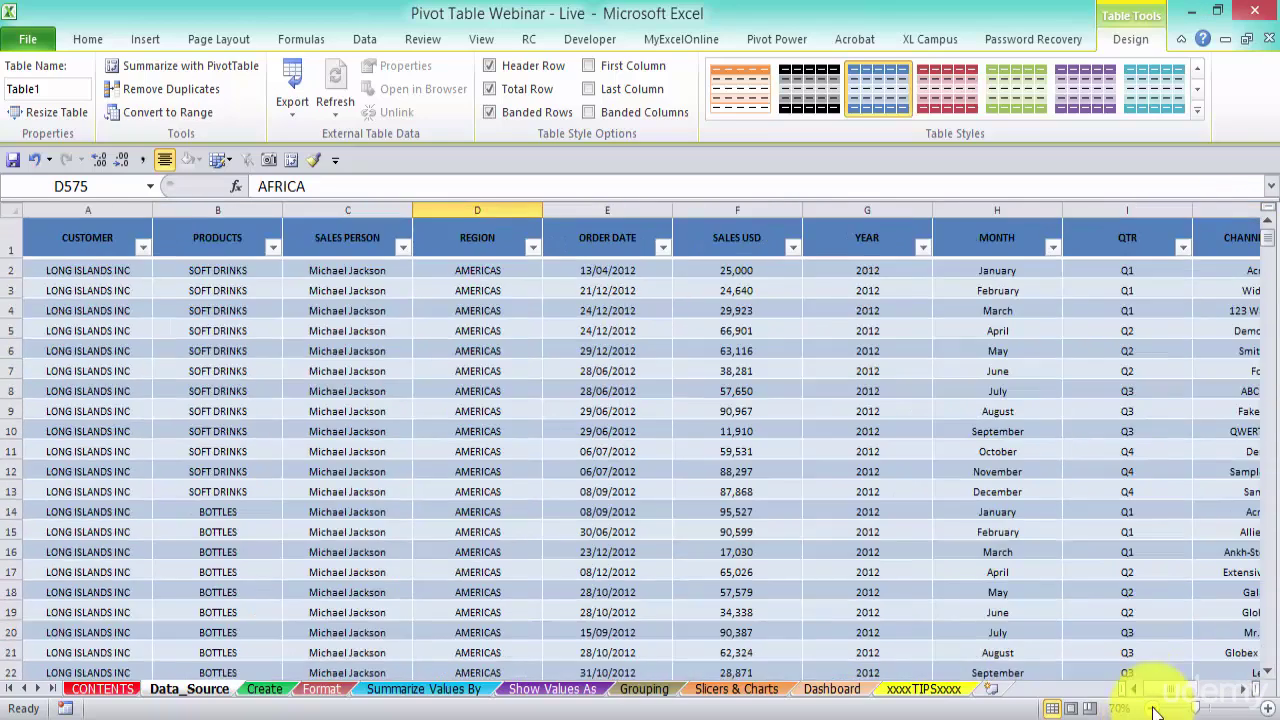
click(593, 388)
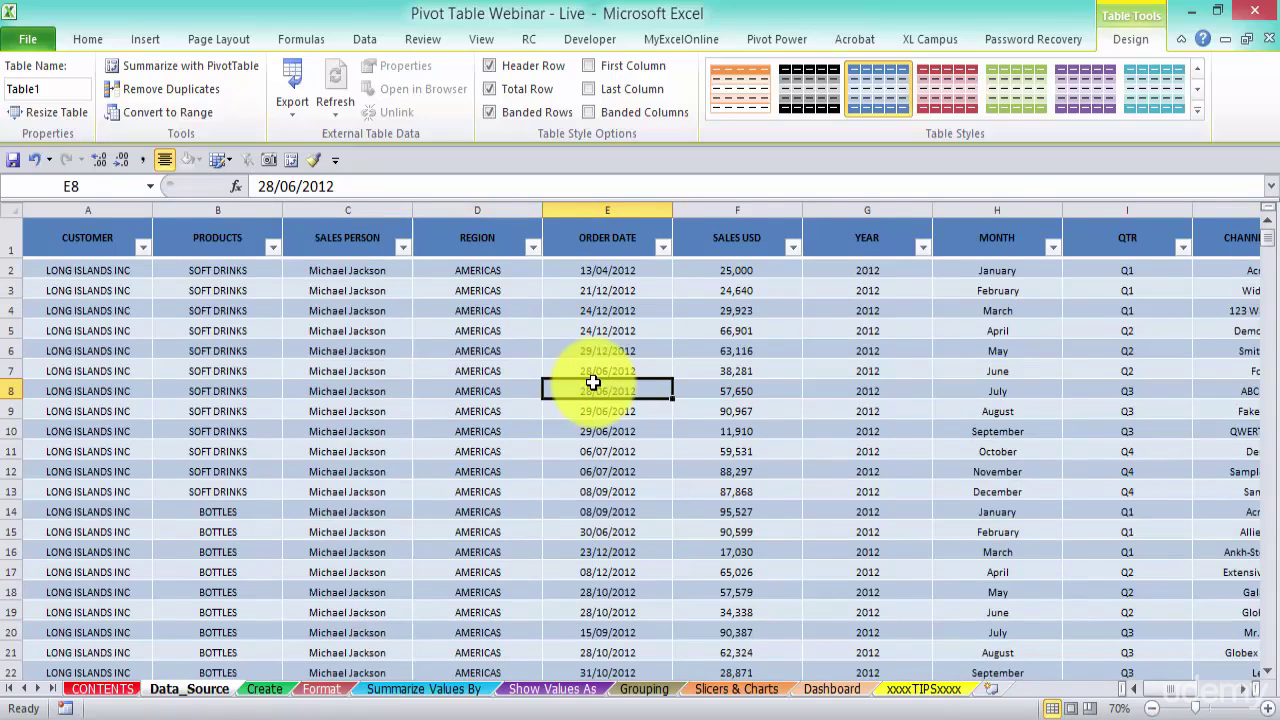